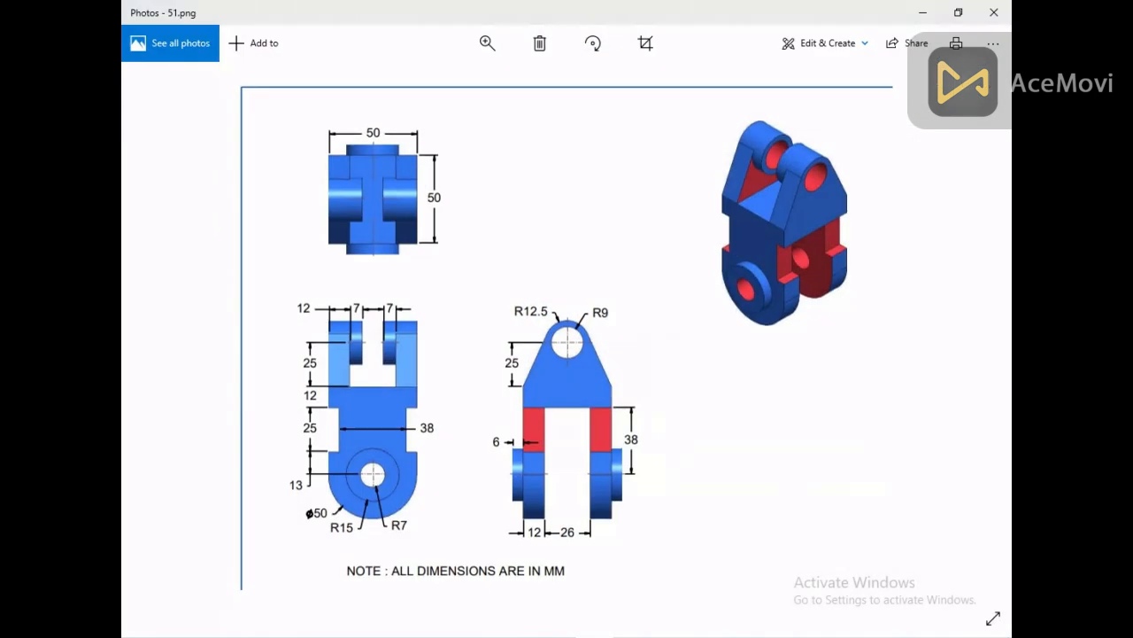
Step: Switch to Creo Parametric, open the PRT0070 part window and show all datum features
{"action": "left_click", "coordinate": [595, 635]}
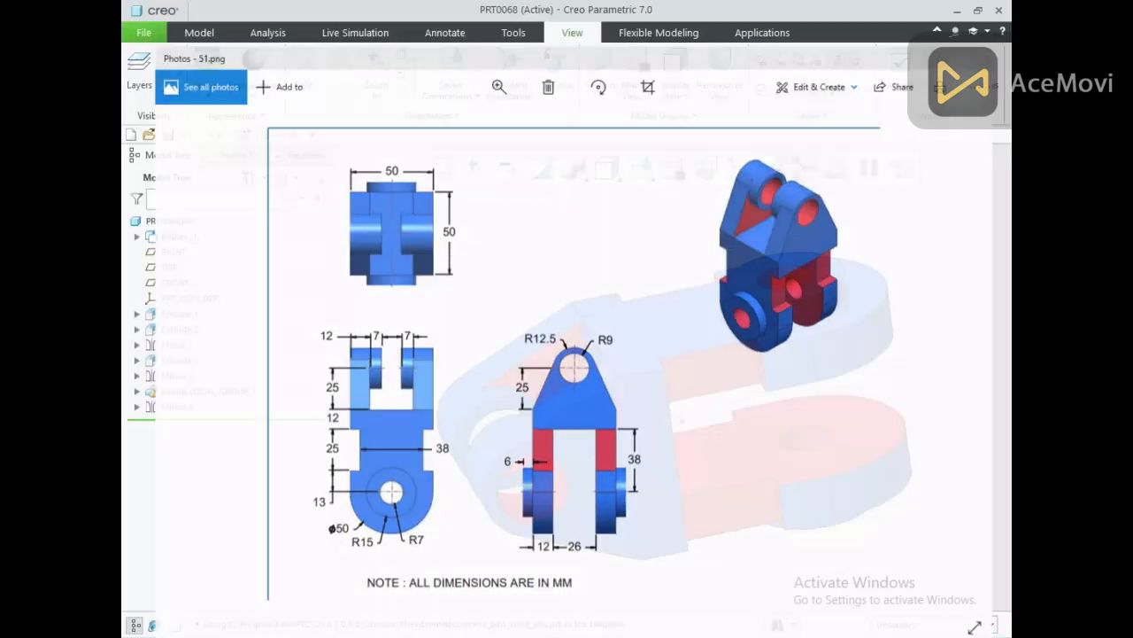
{"action": "left_click", "coordinate": [980, 85]}
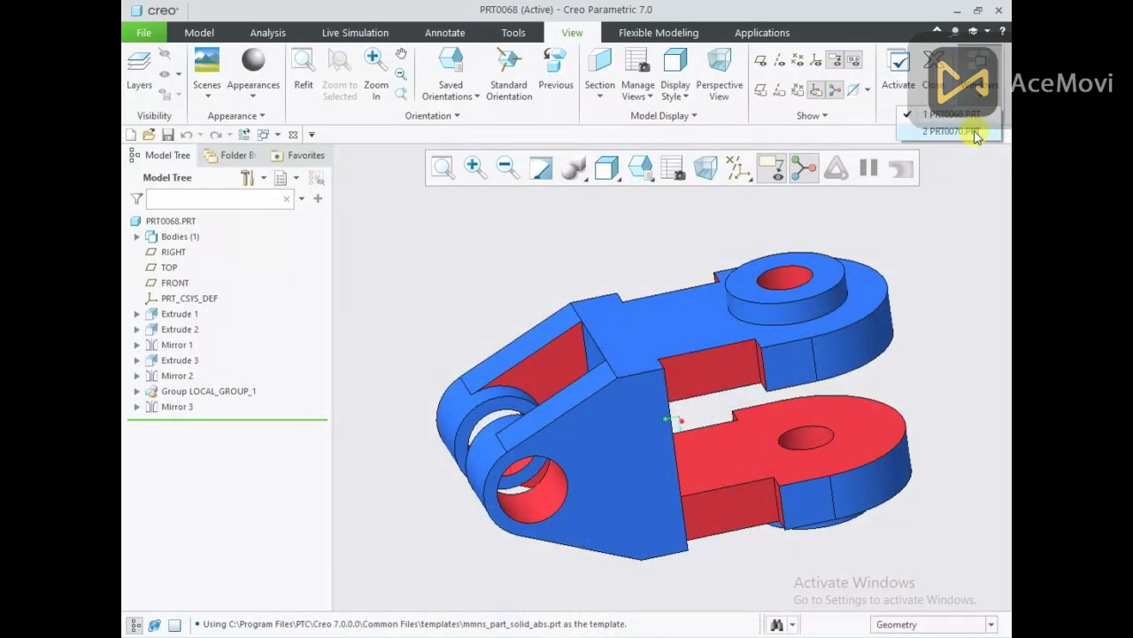
{"action": "left_click", "coordinate": [977, 133]}
{"action": "left_click", "coordinate": [754, 174]}
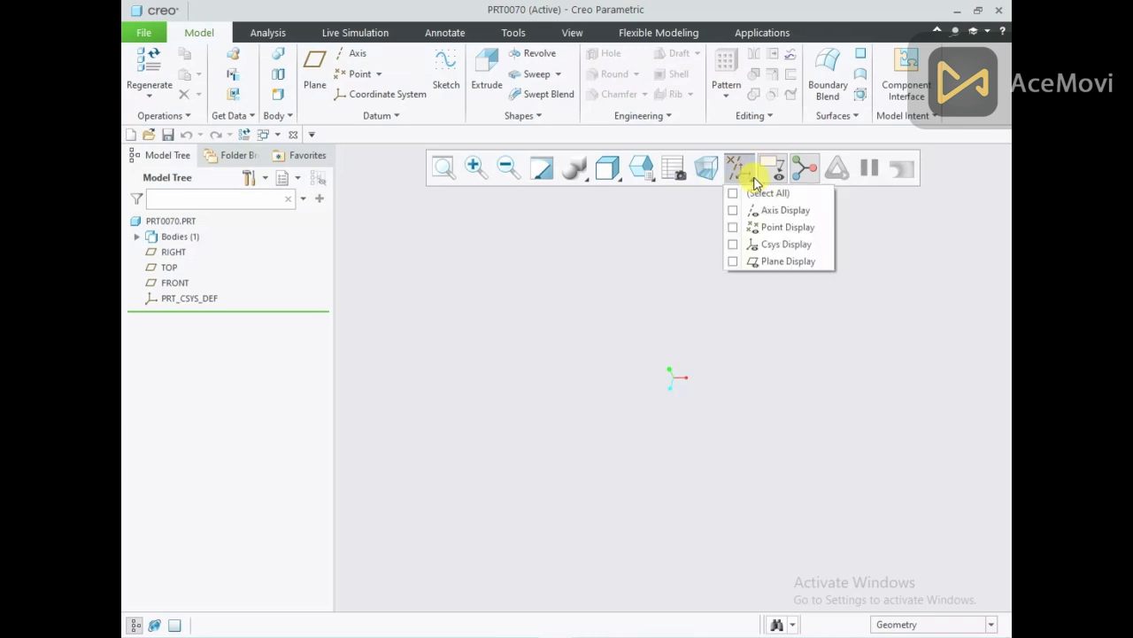
{"action": "left_click", "coordinate": [755, 191]}
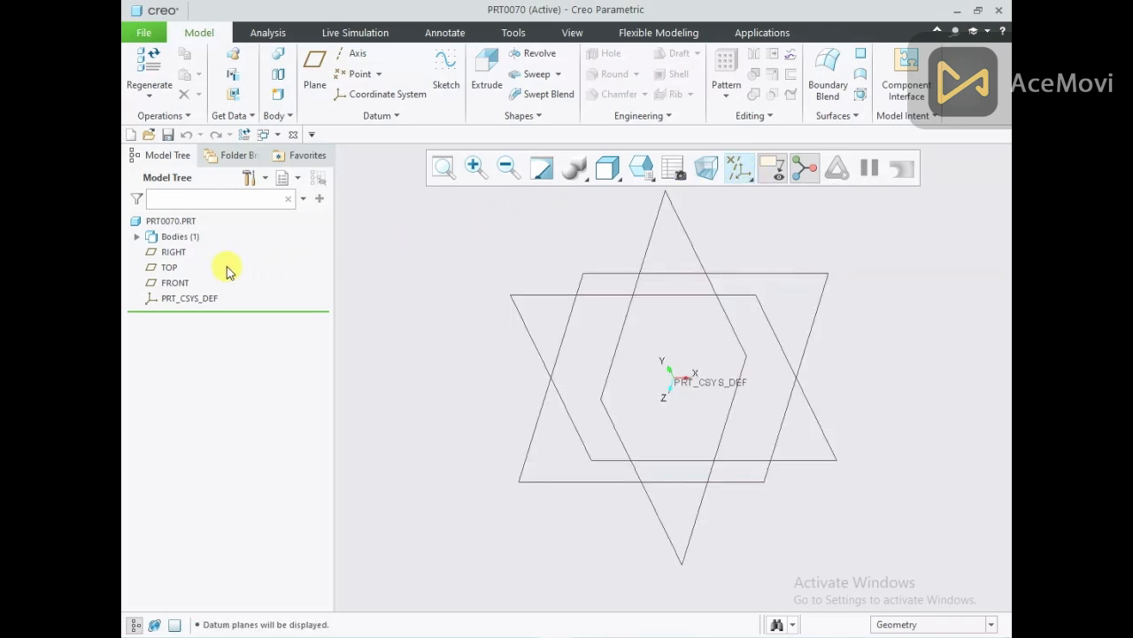
Step: Start an extrude on the TOP plane and sketch a center rectangle about 306 by 207 mm on the origin
{"action": "left_click", "coordinate": [592, 635]}
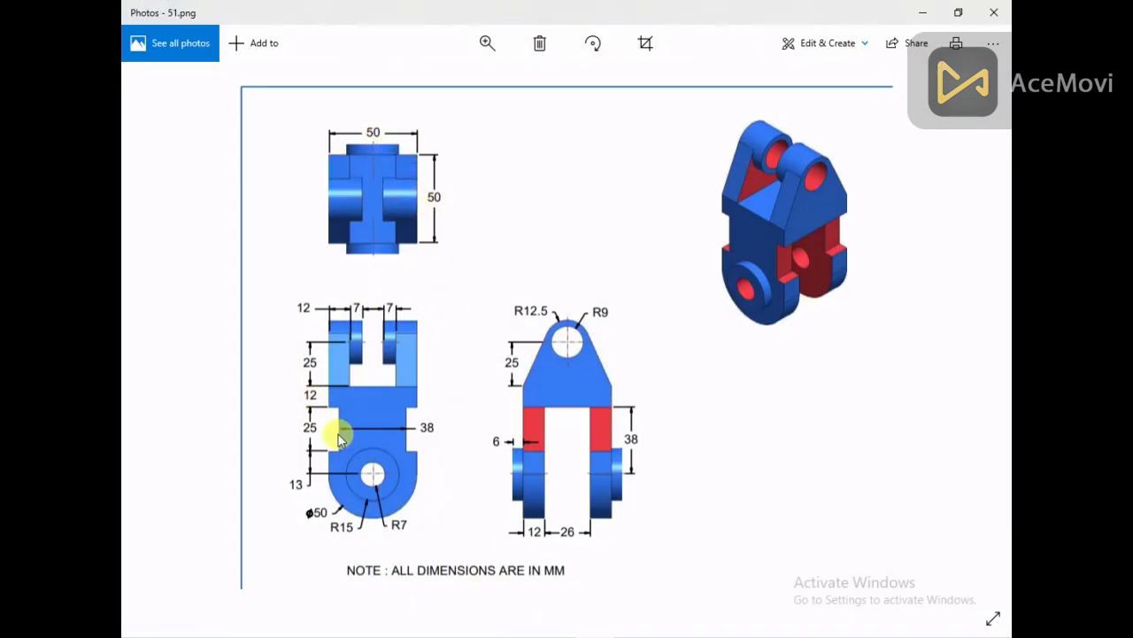
{"action": "left_click", "coordinate": [592, 632]}
{"action": "left_click", "coordinate": [181, 281]}
{"action": "left_click", "coordinate": [197, 190]}
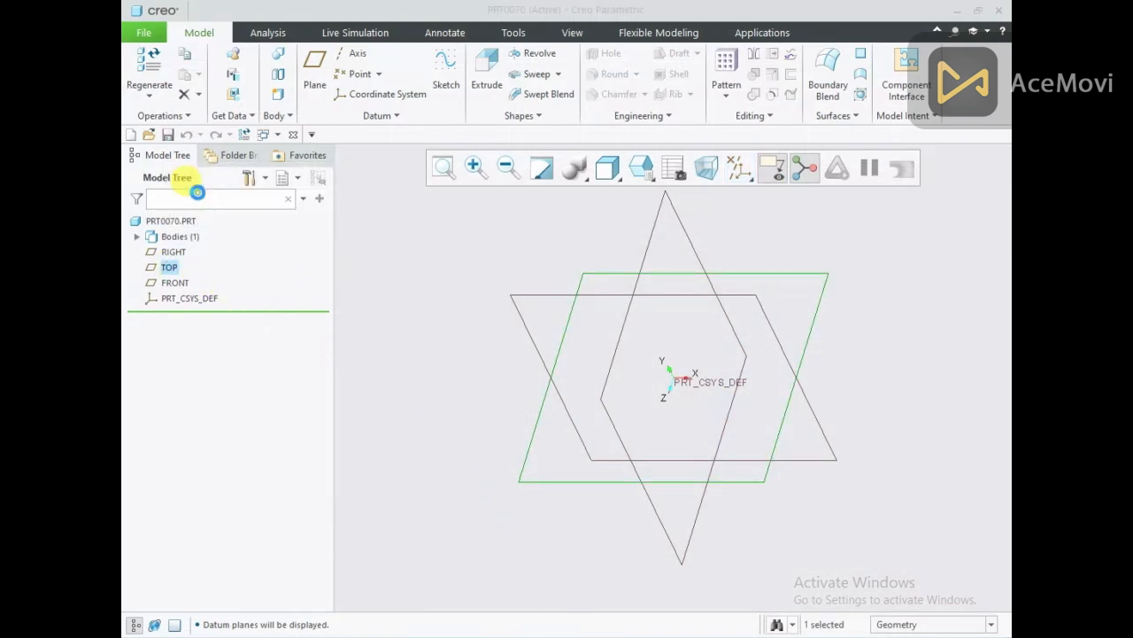
{"action": "left_click", "coordinate": [673, 172]}
{"action": "left_click", "coordinate": [393, 76]}
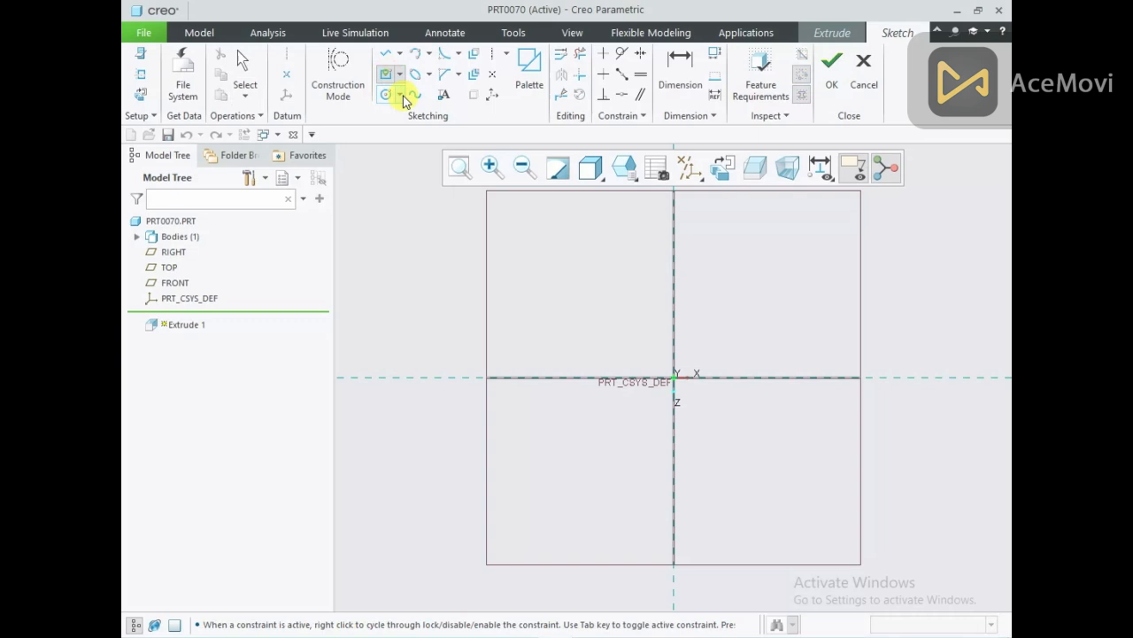
{"action": "left_click", "coordinate": [672, 379]}
{"action": "left_click", "coordinate": [787, 303]}
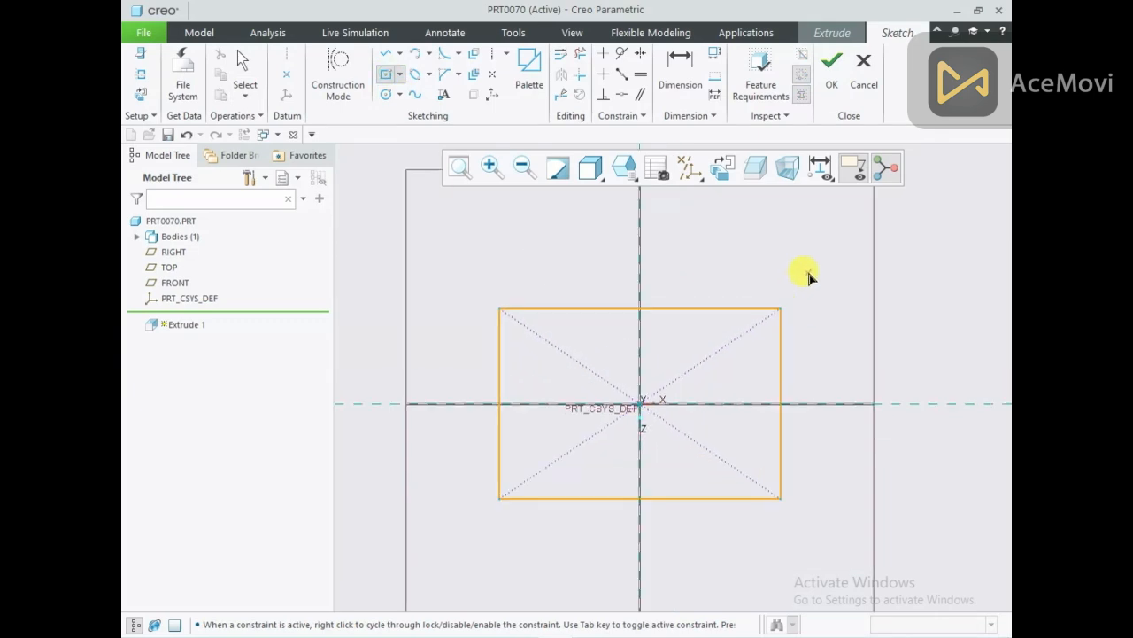
{"action": "middle_click", "coordinate": [805, 270]}
Step: Hide all datum features and make the rectangle a square with equal 50 mm sides
{"action": "left_click", "coordinate": [698, 168]}
{"action": "left_click", "coordinate": [706, 192]}
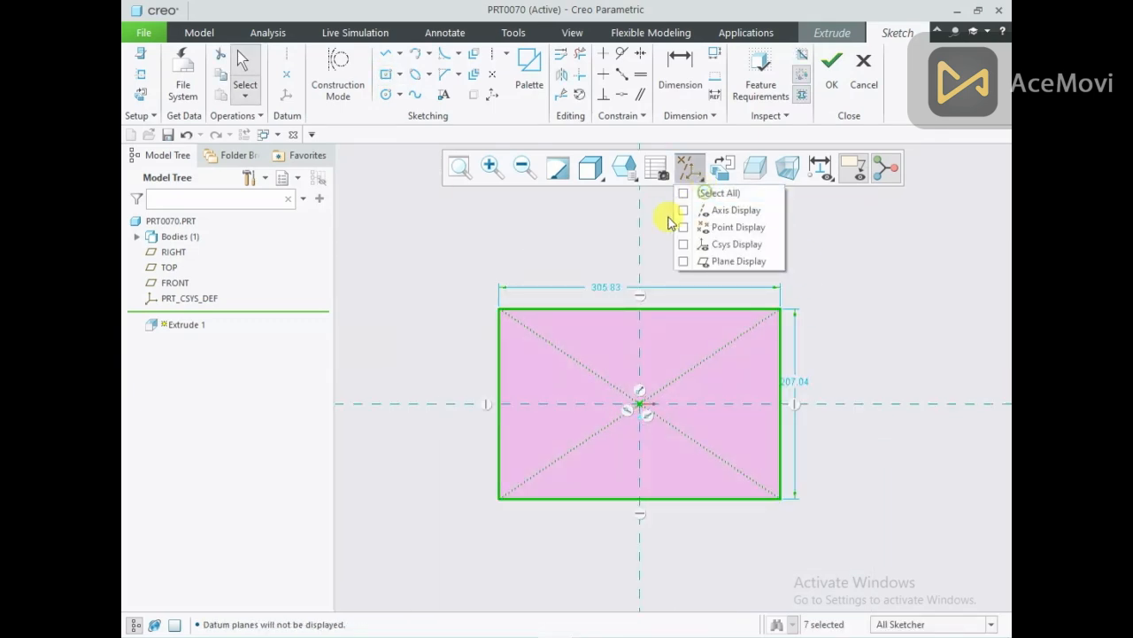
{"action": "left_click", "coordinate": [780, 310]}
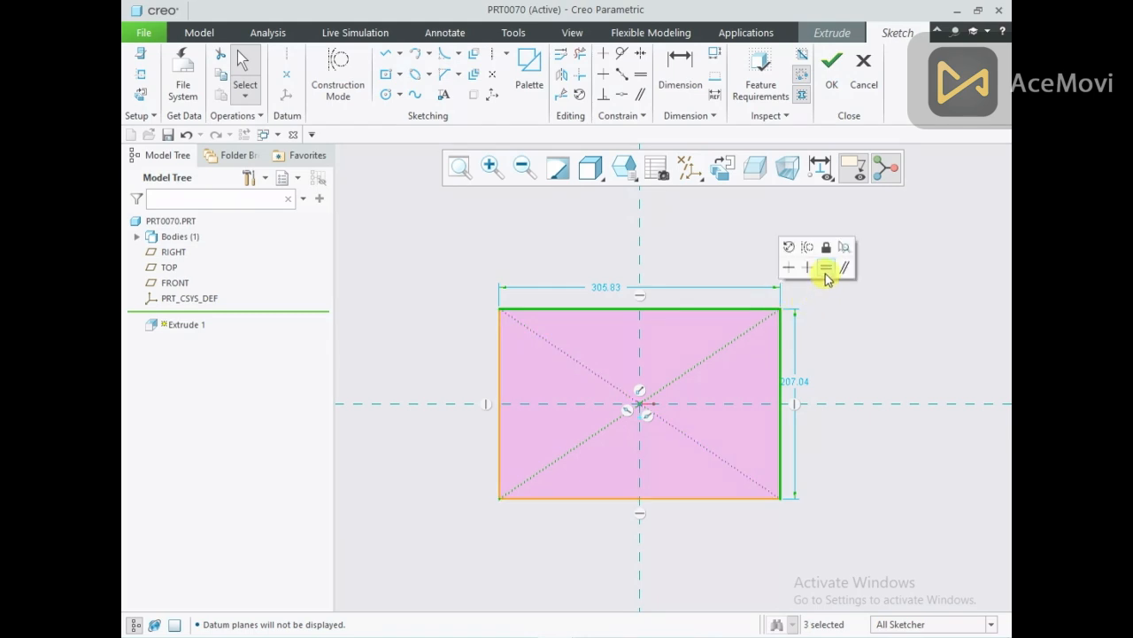
{"action": "left_click", "coordinate": [826, 268]}
{"action": "double_click", "coordinate": [622, 274]}
{"action": "type", "text": "50"}
{"action": "key", "text": "Return"}
{"action": "left_click", "coordinate": [460, 167]}
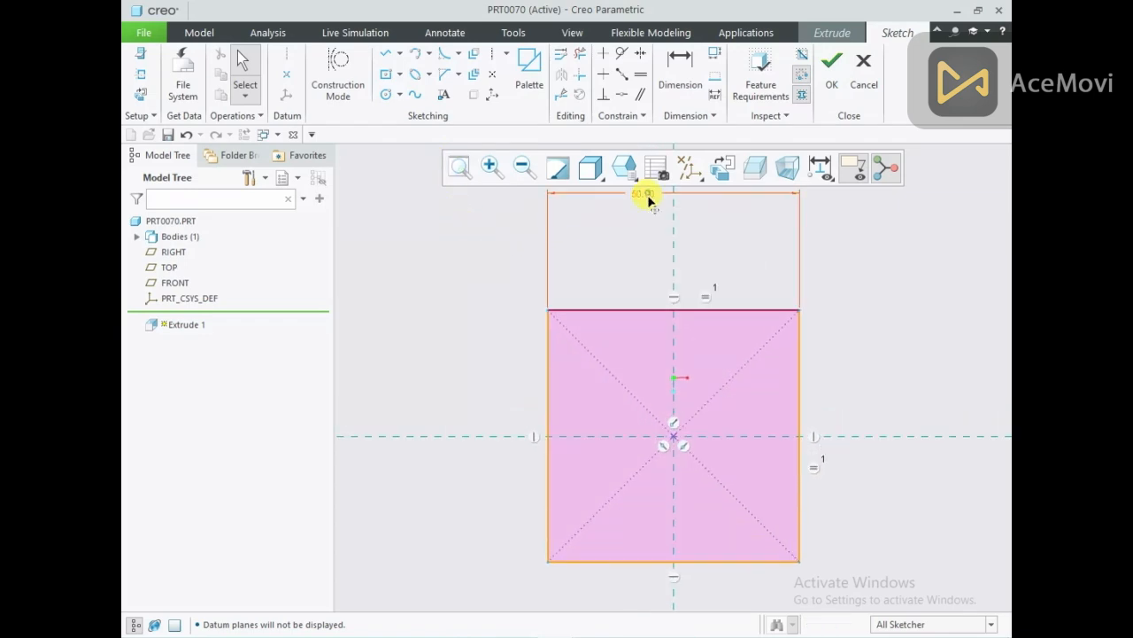
{"action": "left_click", "coordinate": [460, 167]}
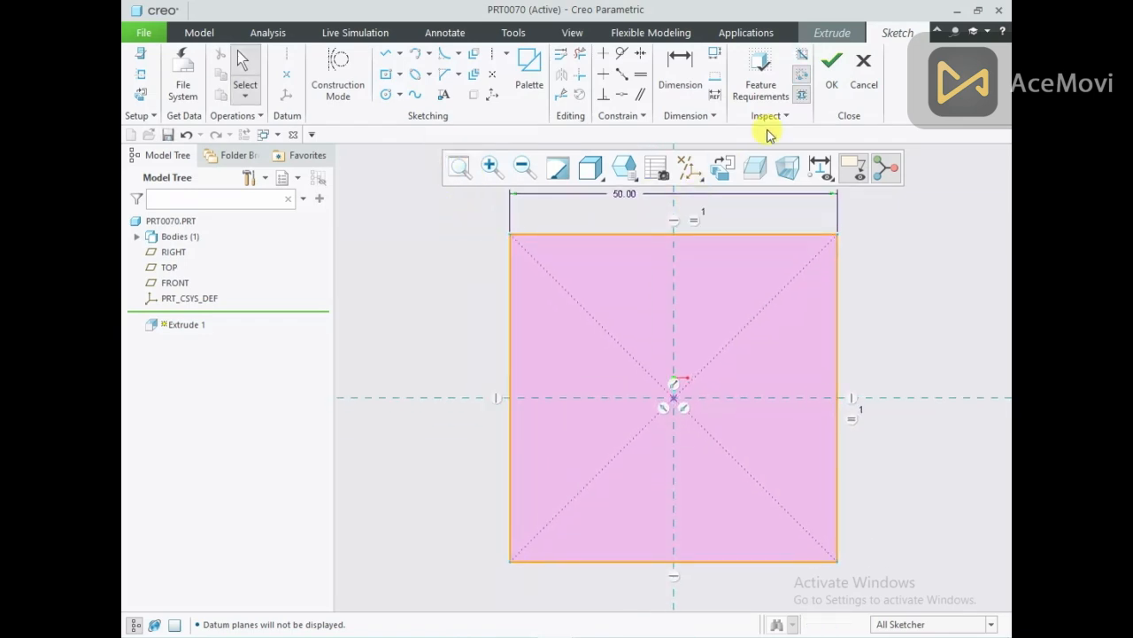
Step: Finish the sketch and extrude the square as a solid to a depth of 12 mm
{"action": "left_click", "coordinate": [832, 76]}
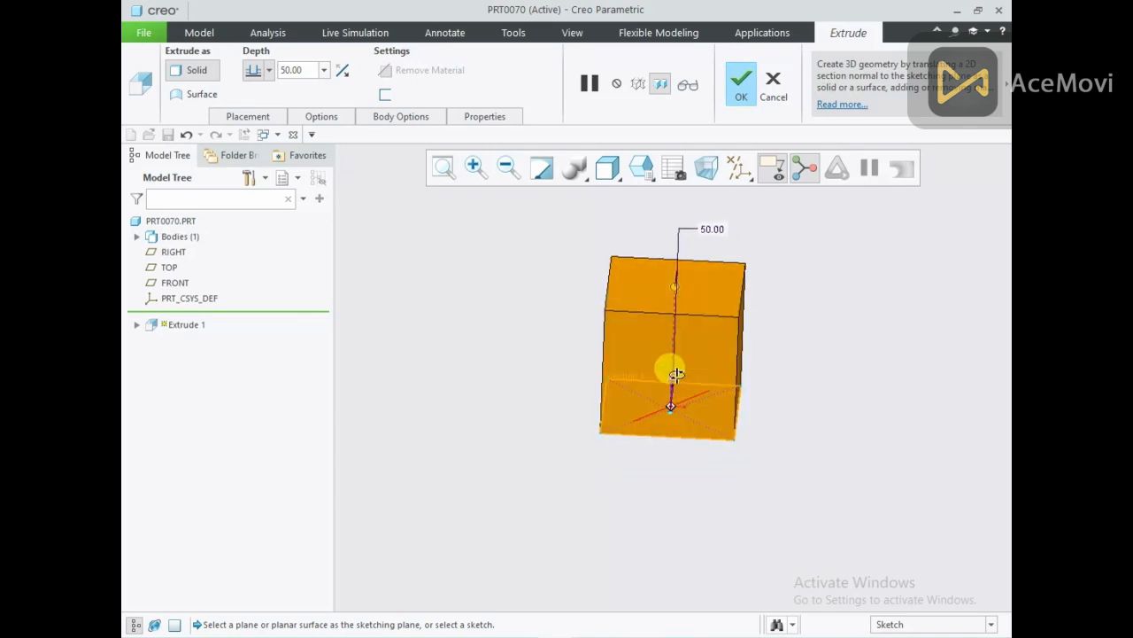
{"action": "type", "text": "12"}
{"action": "key", "text": "Return"}
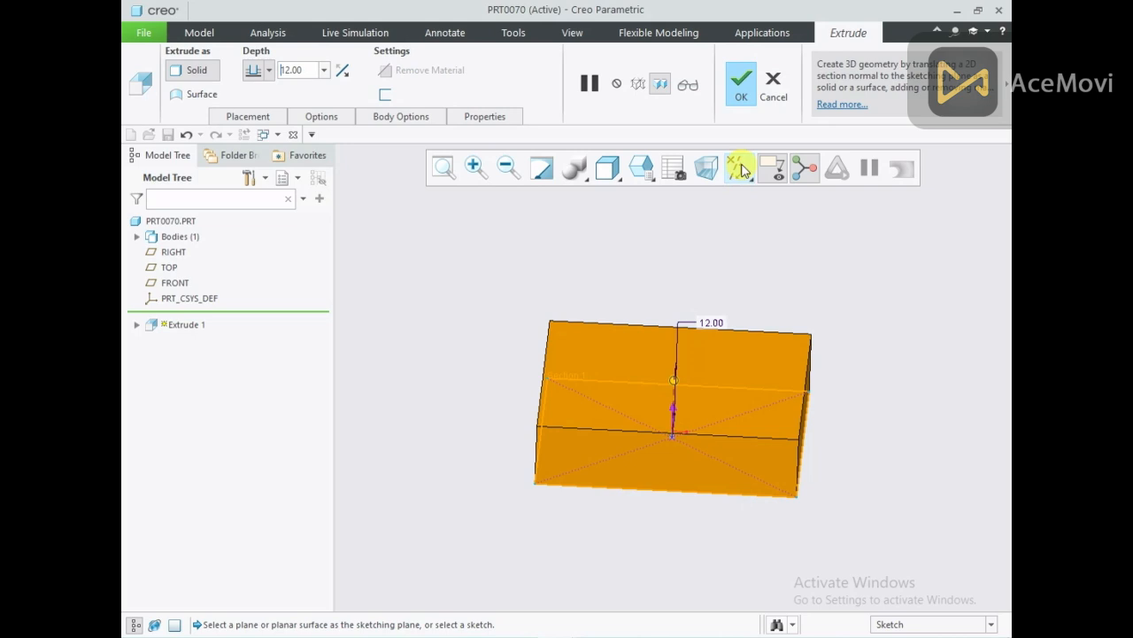
{"action": "left_click", "coordinate": [741, 89]}
{"action": "mouse_move", "coordinate": [692, 308]}
{"action": "middle_mouse_down"}
{"action": "mouse_move", "coordinate": [690, 286]}
{"action": "mouse_move", "coordinate": [690, 295]}
{"action": "middle_mouse_up"}
Step: Start an extrude sketch on the block's front face and orient the view parallel to the sketch plane
{"action": "key", "text": "alt+Tab"}
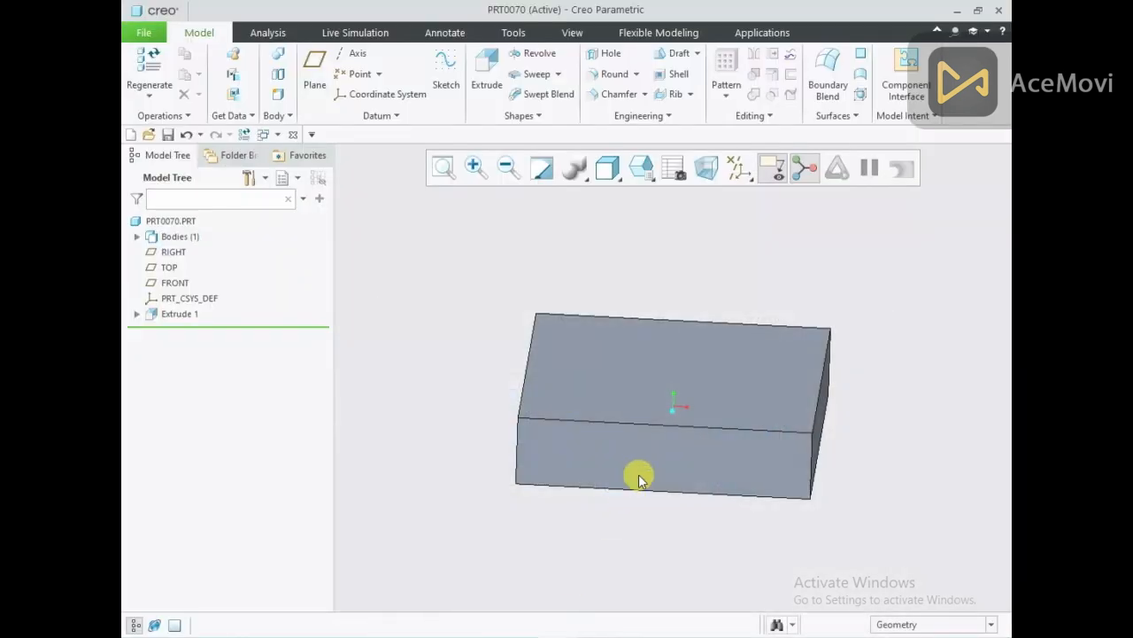
{"action": "left_click", "coordinate": [653, 457]}
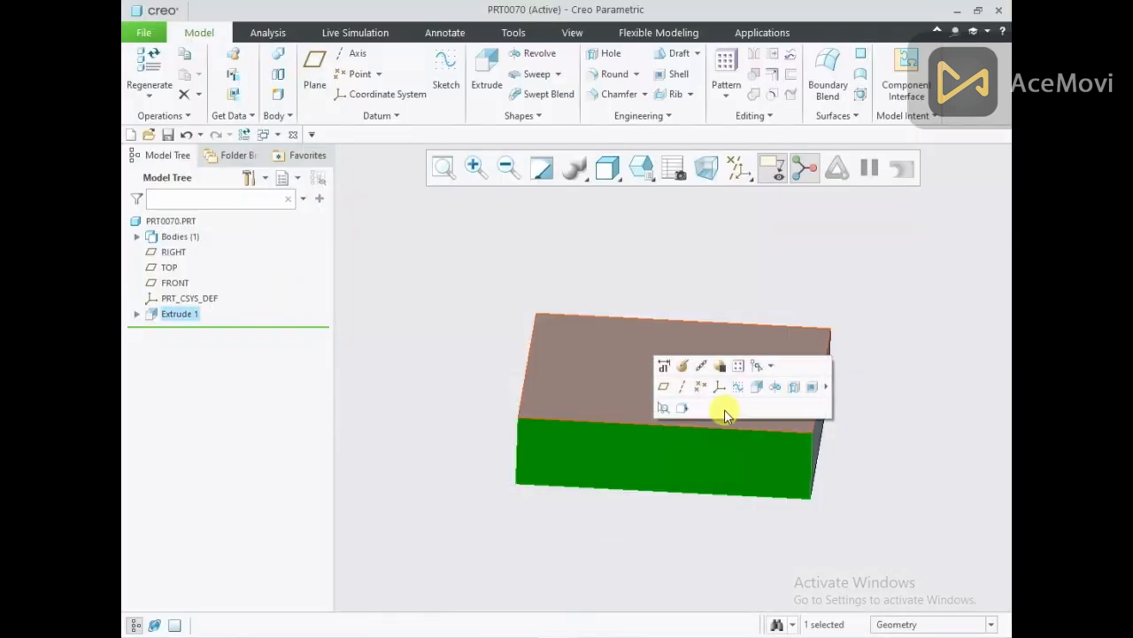
{"action": "left_click", "coordinate": [765, 388]}
{"action": "left_click", "coordinate": [723, 168]}
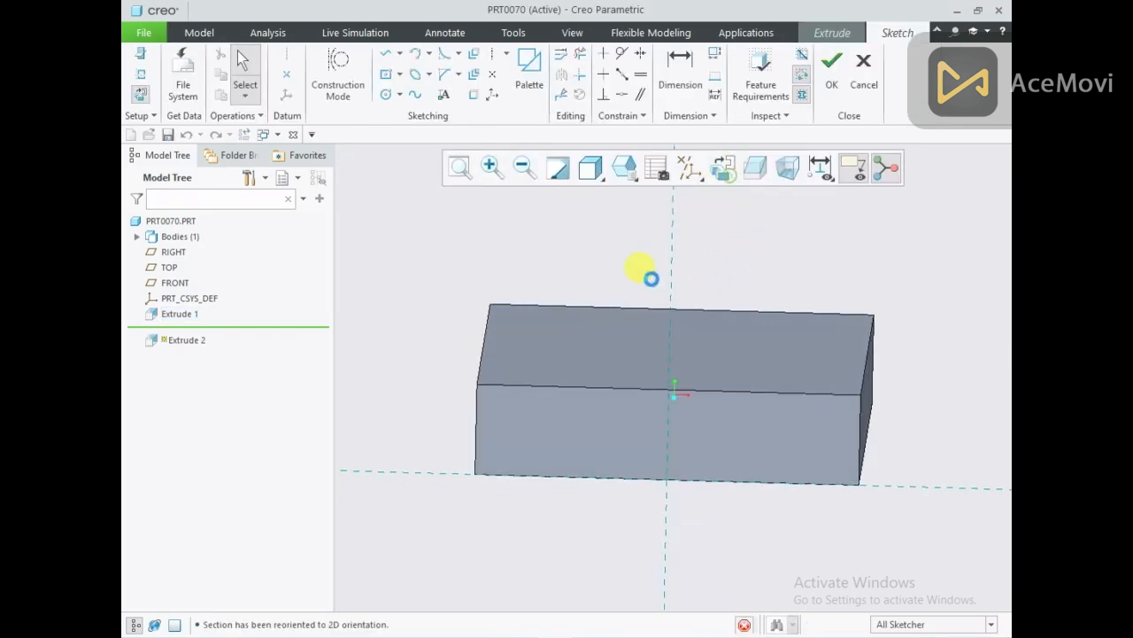
Step: Sketch a circle centered on the vertical reference above the block and set its diameter to 50 mm
{"action": "right_click", "coordinate": [521, 266]}
{"action": "left_click", "coordinate": [600, 293]}
{"action": "left_click", "coordinate": [645, 272]}
{"action": "left_click", "coordinate": [679, 309]}
{"action": "middle_click", "coordinate": [714, 324]}
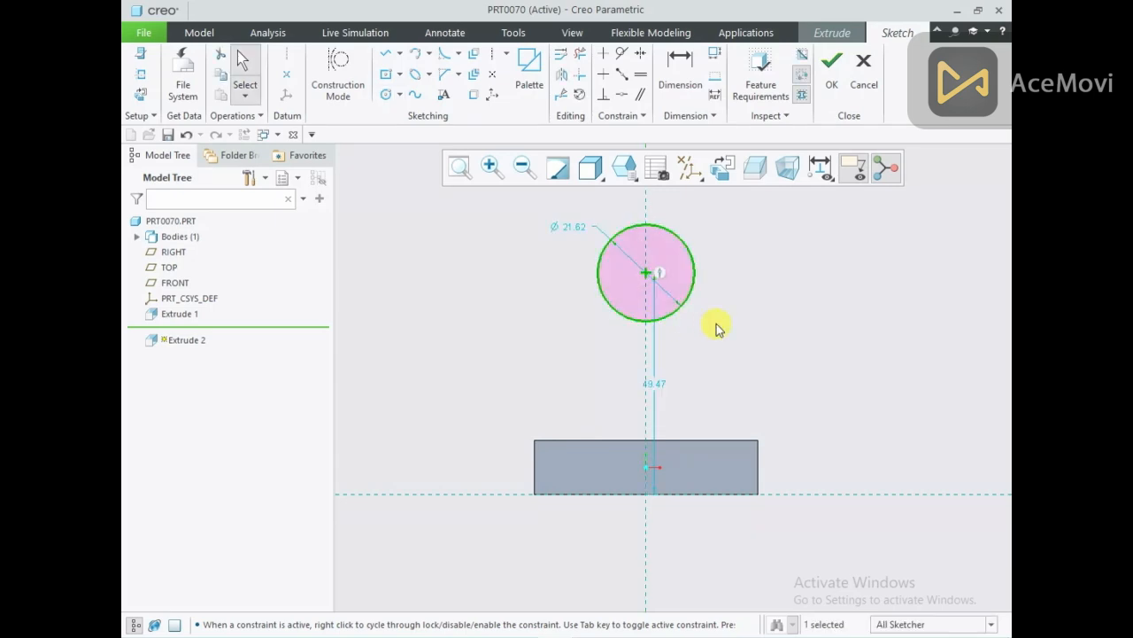
{"action": "double_click", "coordinate": [560, 228]}
{"action": "type", "text": "50"}
{"action": "key", "text": "Return"}
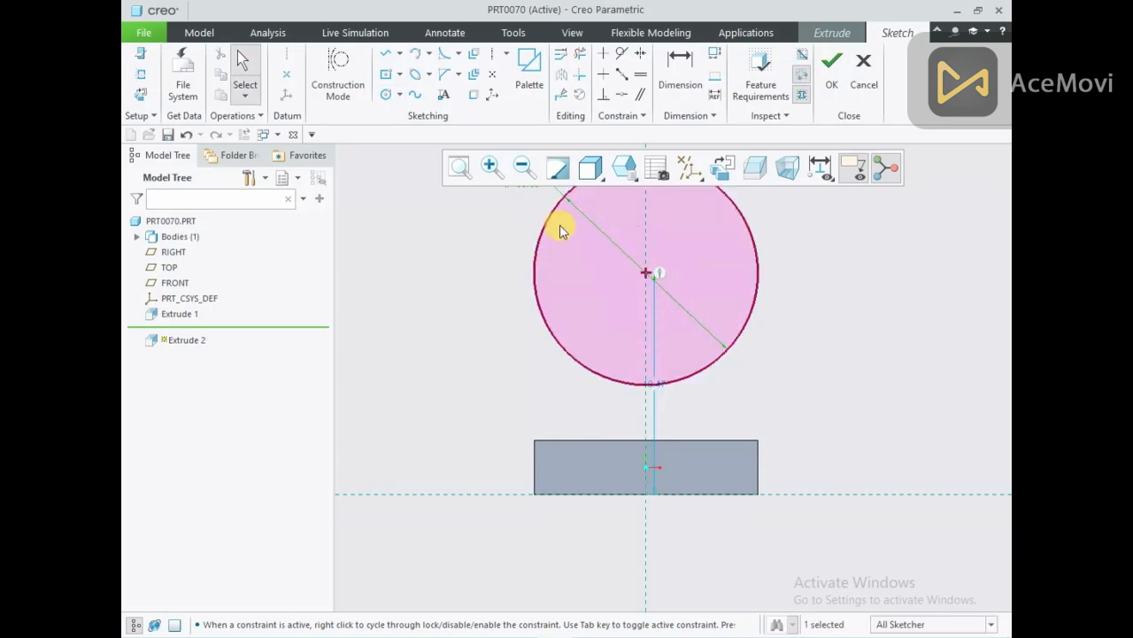
Step: Draw a stepped line chain from the circle's left quadrant to the block's top edge, with segments about 22.6, 6.2 and 14.8 mm long
{"action": "right_click", "coordinate": [461, 273]}
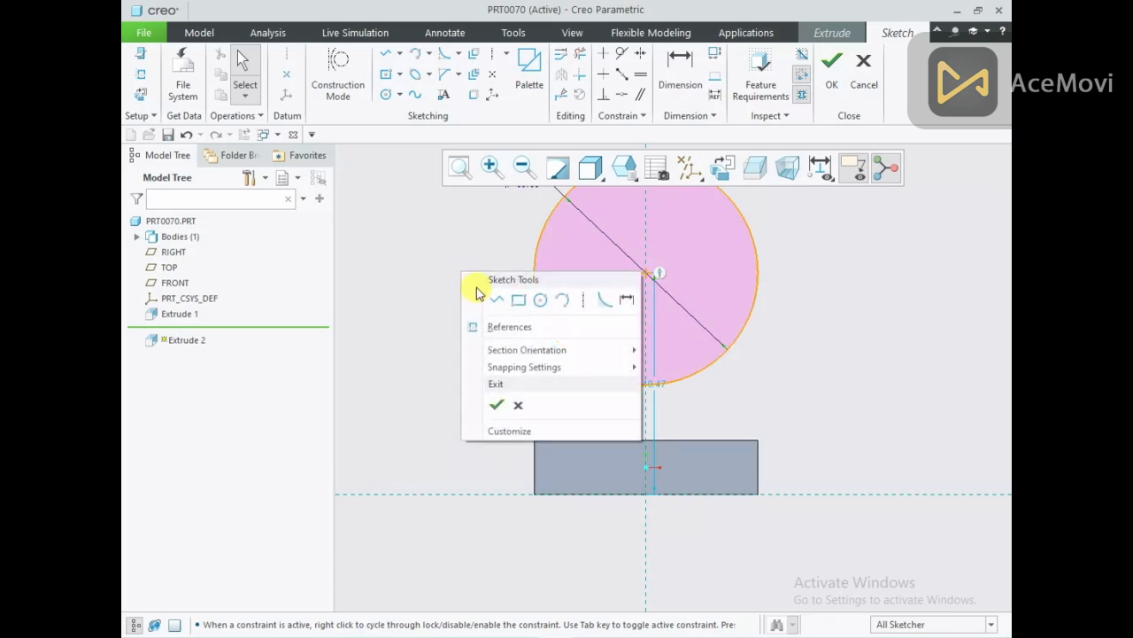
{"action": "left_click", "coordinate": [488, 298]}
{"action": "left_click", "coordinate": [536, 273]}
{"action": "left_click", "coordinate": [534, 374]}
{"action": "left_click", "coordinate": [561, 374]}
{"action": "left_click", "coordinate": [563, 441]}
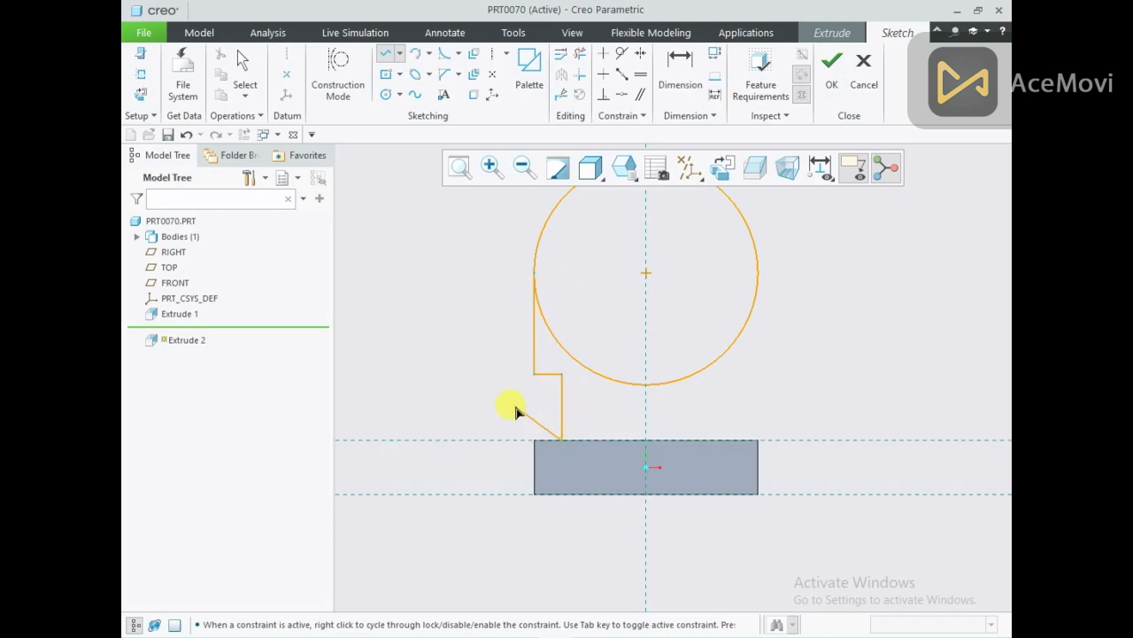
{"action": "middle_click", "coordinate": [513, 409]}
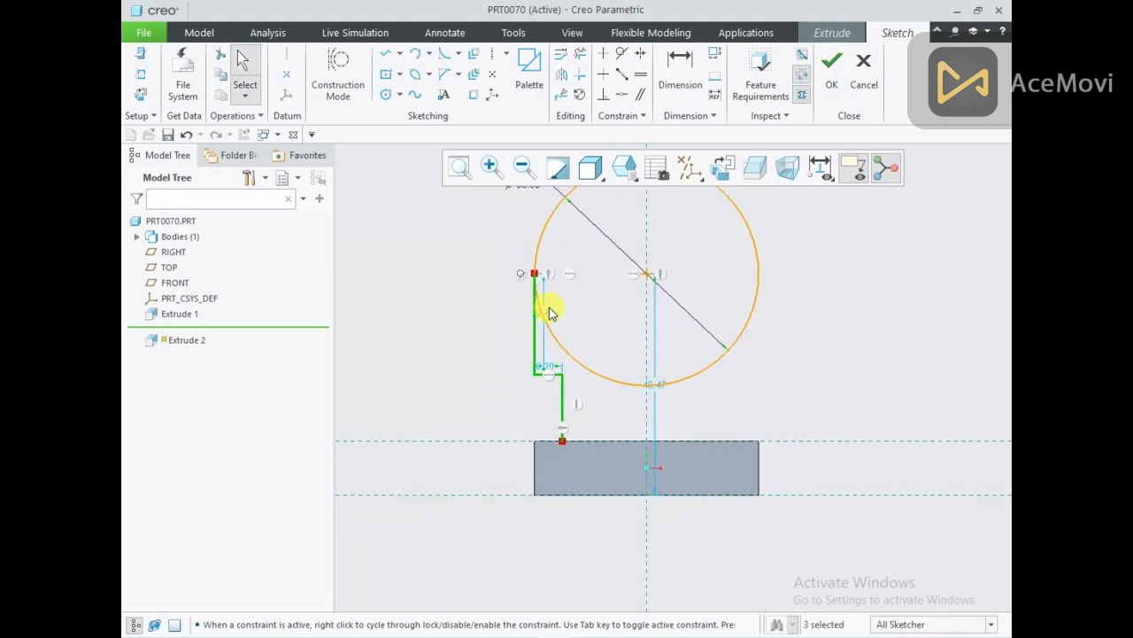
{"action": "left_click", "coordinate": [436, 394]}
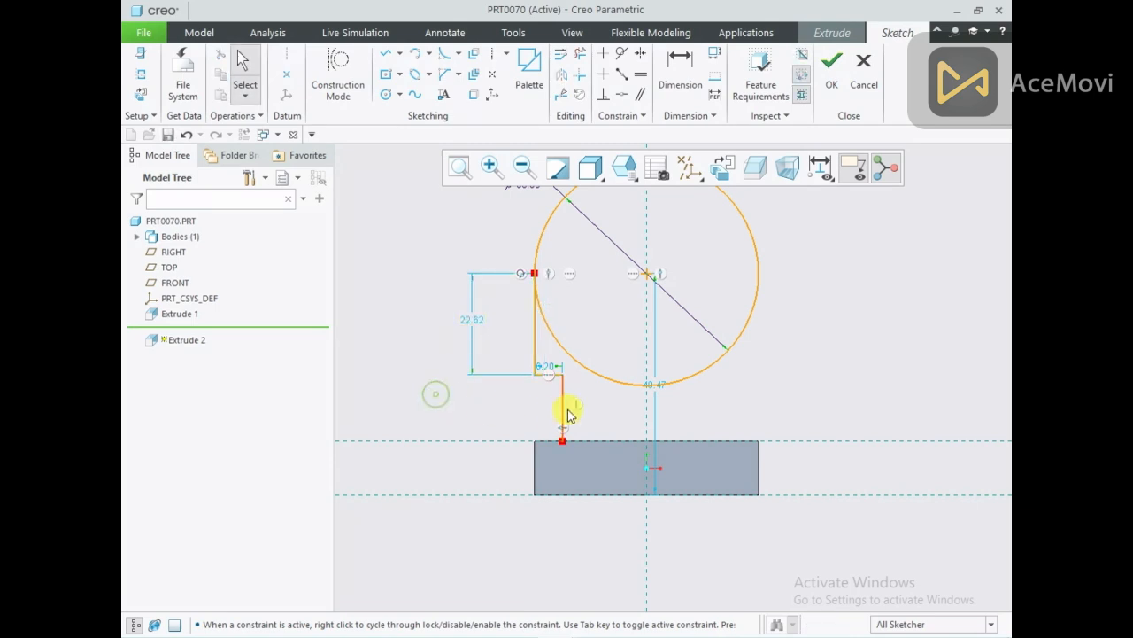
Step: Dimension the lower vertical line from the vertical centerline at 19 mm
{"action": "right_click", "coordinate": [493, 407]}
{"action": "left_click", "coordinate": [652, 433]}
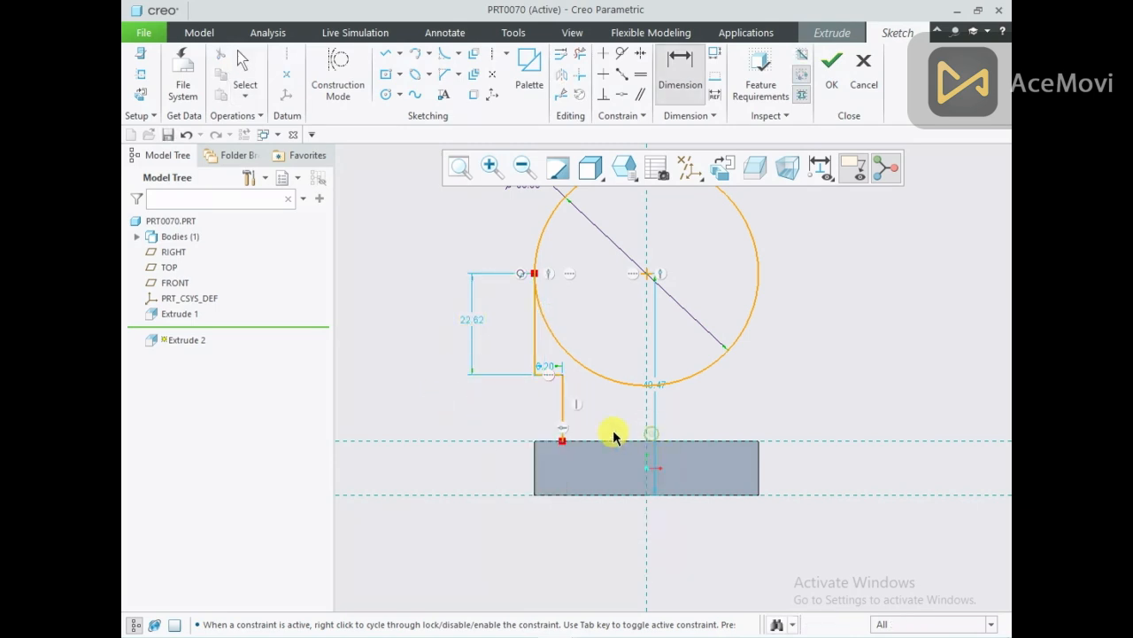
{"action": "middle_click", "coordinate": [602, 412]}
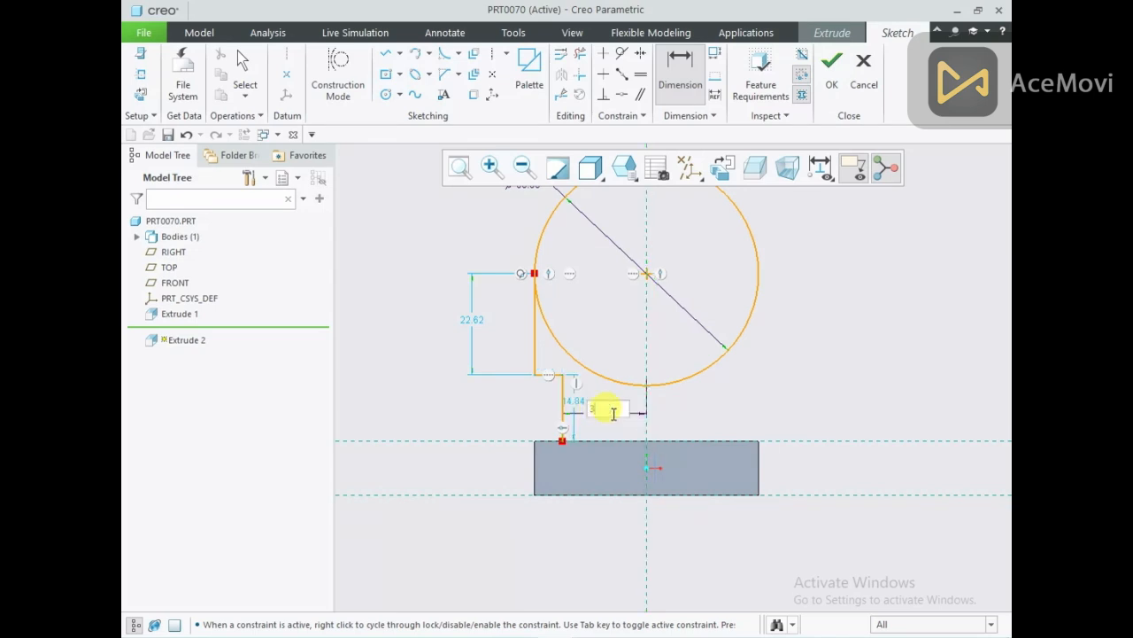
{"action": "key", "text": "Return"}
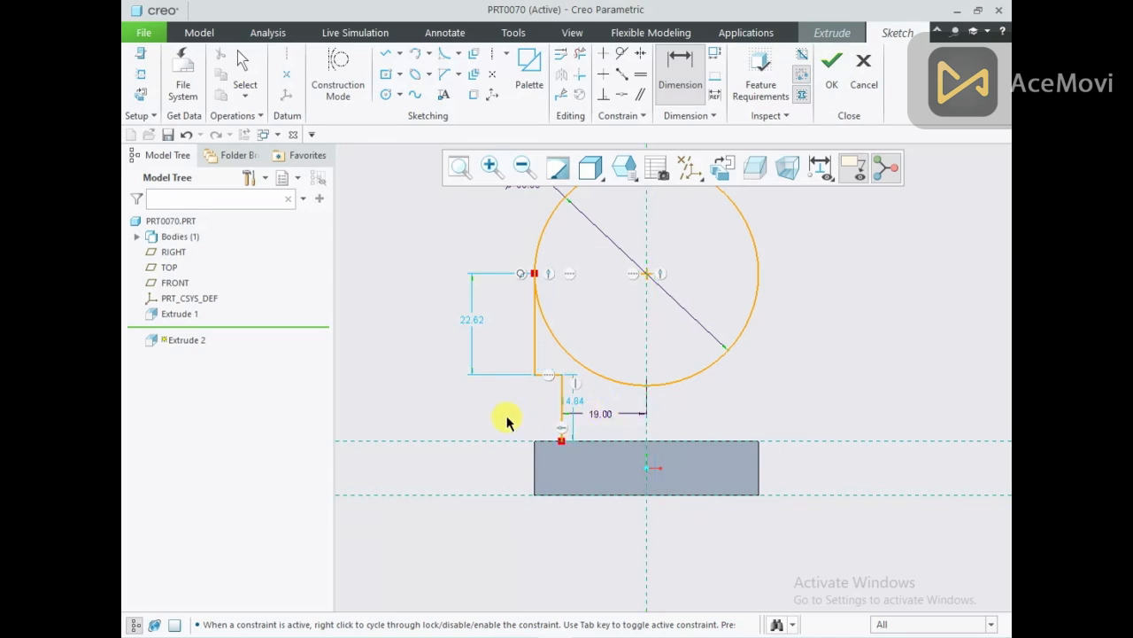
{"action": "middle_click", "coordinate": [443, 407]}
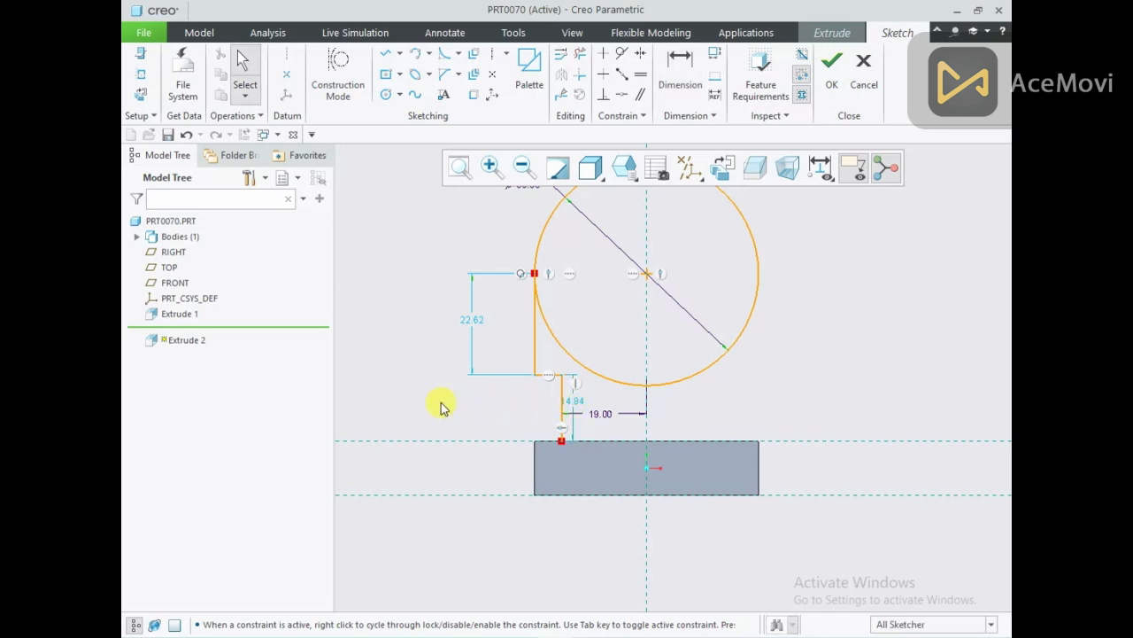
Step: Move the lower vertical line's length dimension outside the profile and set it to 25 mm
{"action": "left_click_drag", "start_coordinate": [584, 404], "coordinate": [467, 404]}
{"action": "double_click", "coordinate": [467, 404]}
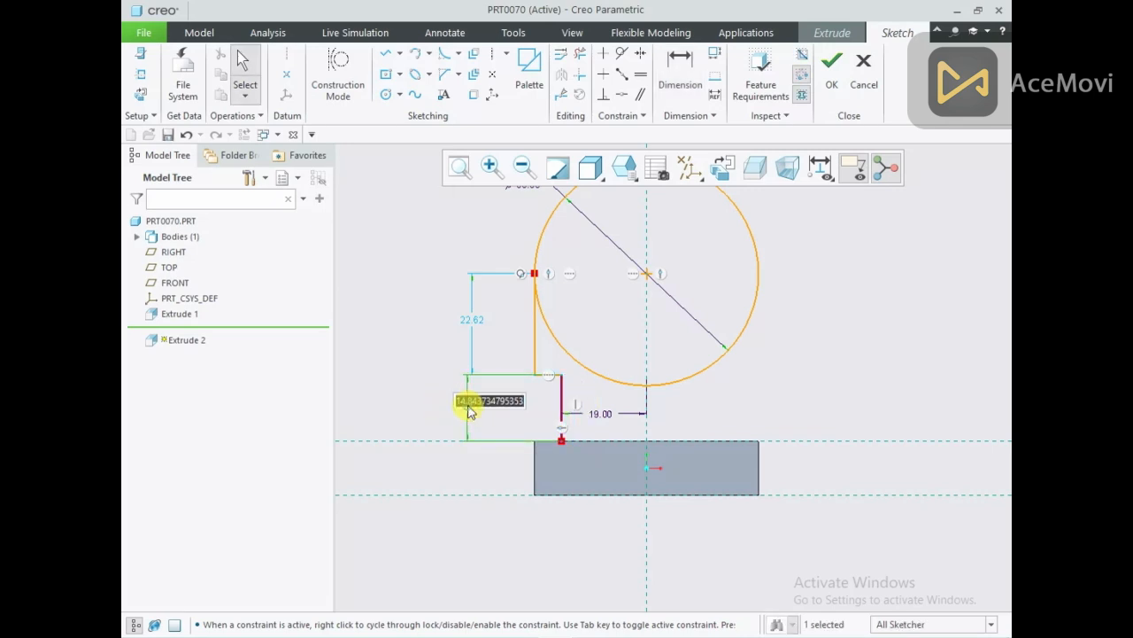
{"action": "type", "text": "25"}
{"action": "key", "text": "Return"}
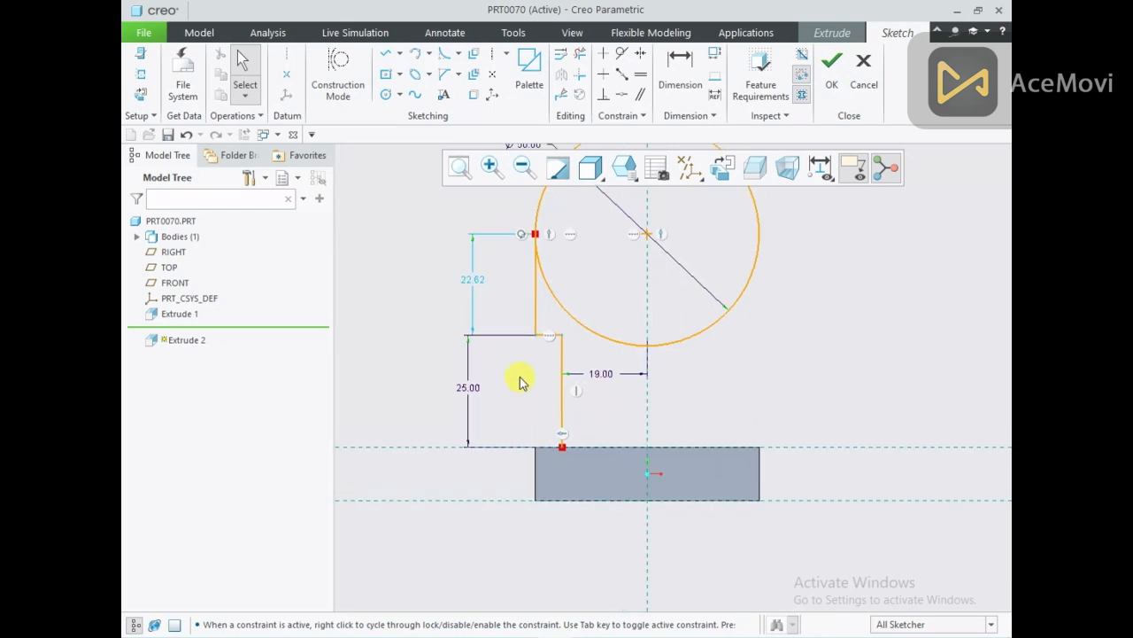
{"action": "right_click", "coordinate": [520, 379]}
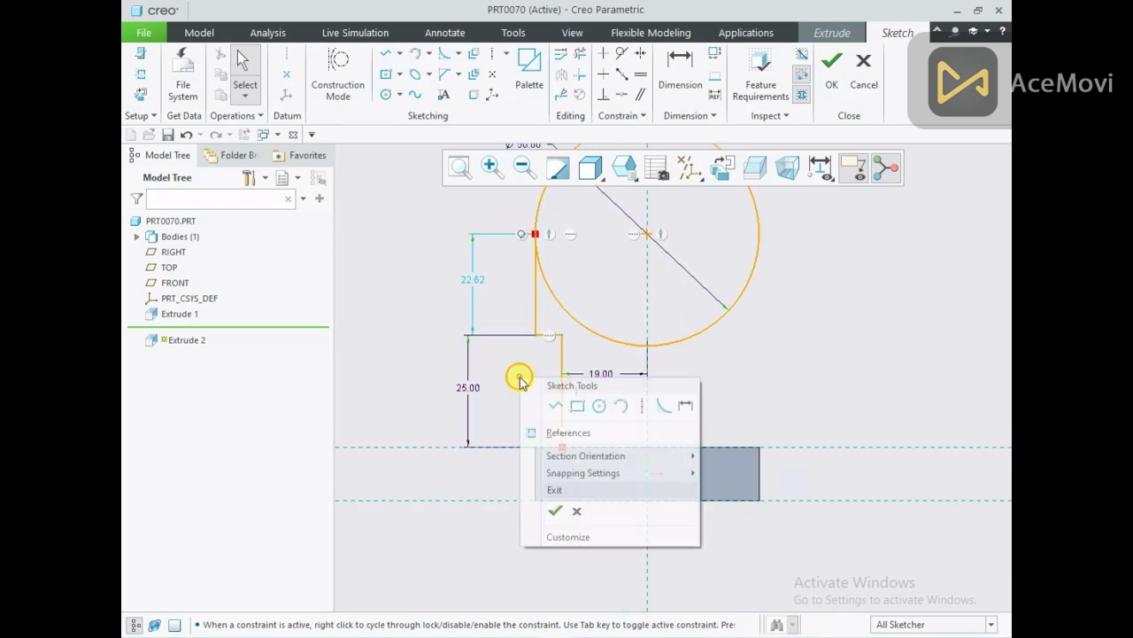
{"action": "left_click", "coordinate": [685, 406]}
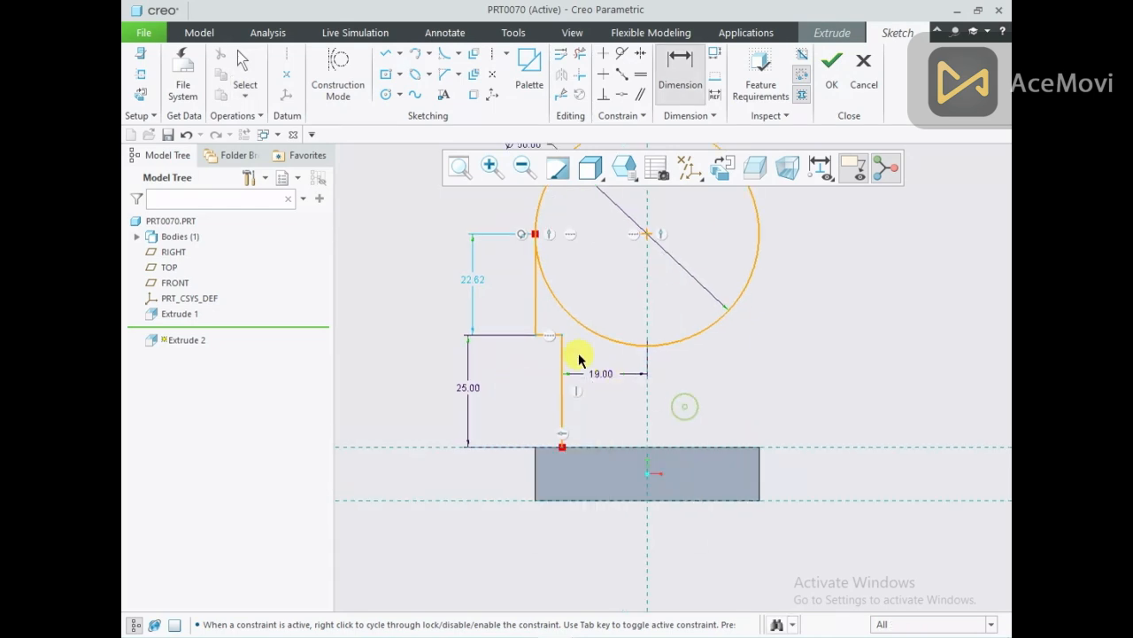
{"action": "middle_click", "coordinate": [539, 374]}
{"action": "left_click", "coordinate": [805, 191]}
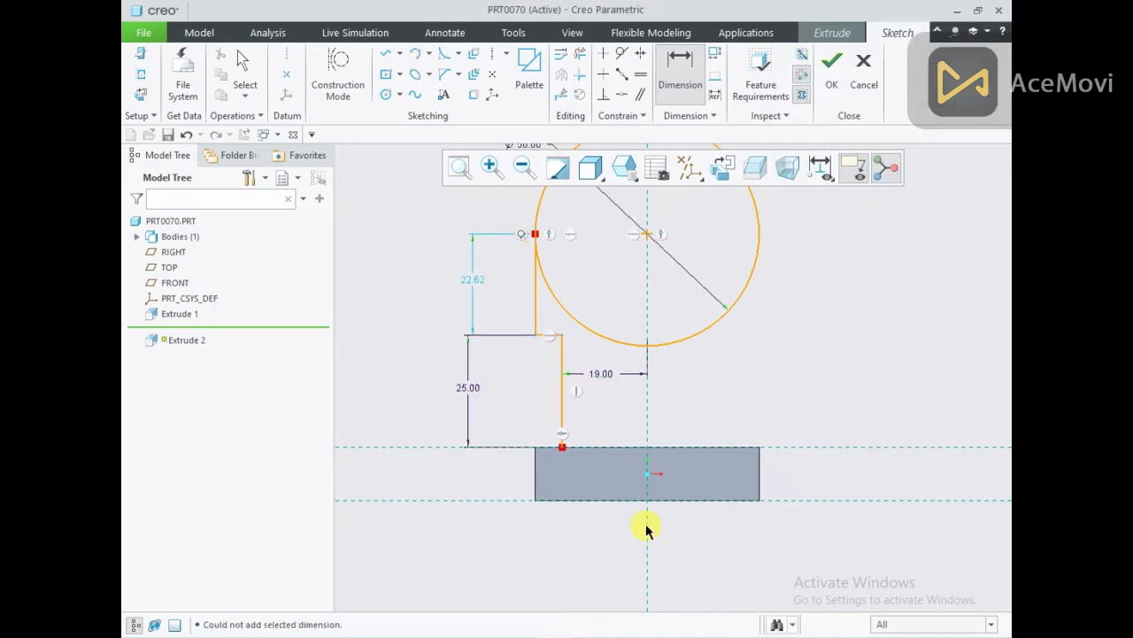
Step: Check the reference drawing and set the length of the upper vertical line below the circle's quadrant to 13 mm
{"action": "left_click", "coordinate": [554, 635]}
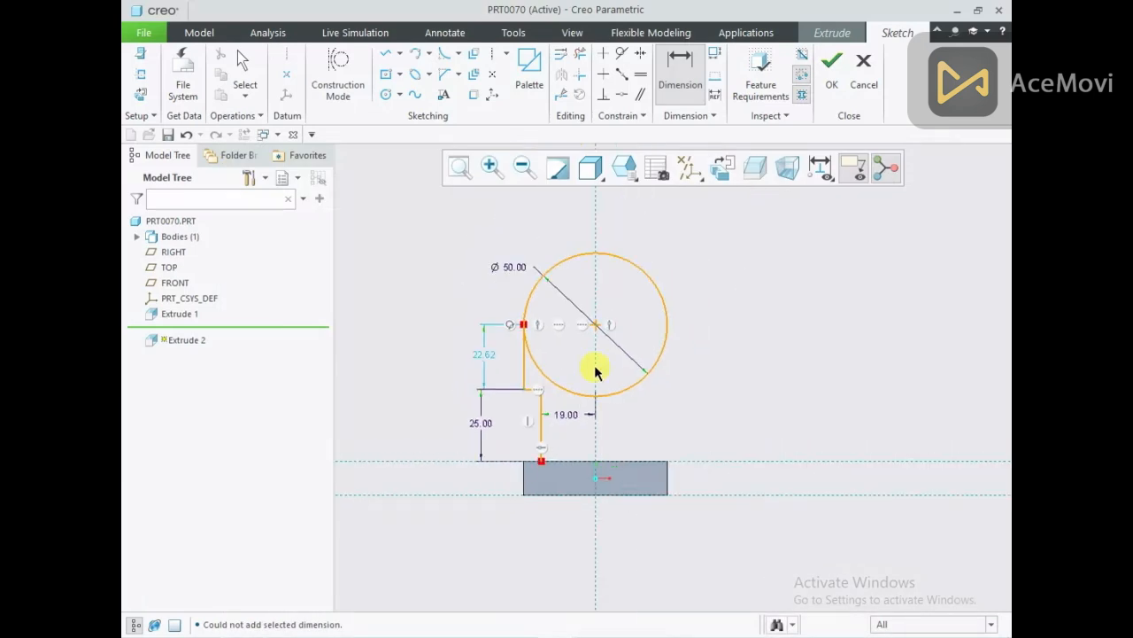
{"action": "left_click", "coordinate": [588, 636]}
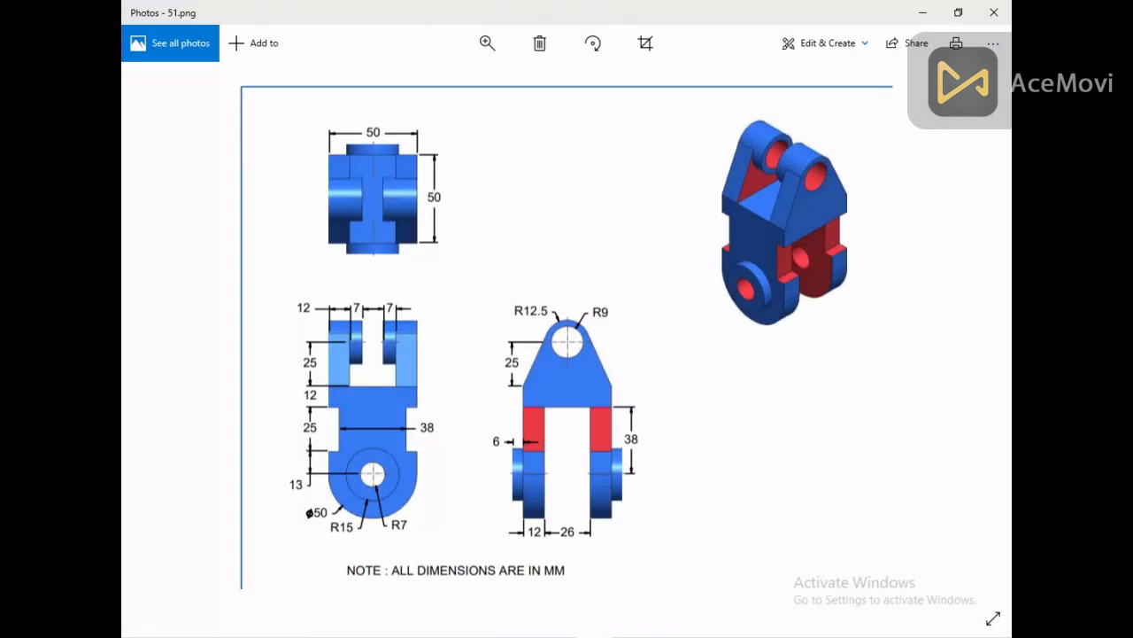
{"action": "left_click", "coordinate": [591, 636]}
{"action": "double_click", "coordinate": [452, 359]}
{"action": "type", "text": "13"}
{"action": "key", "text": "Return"}
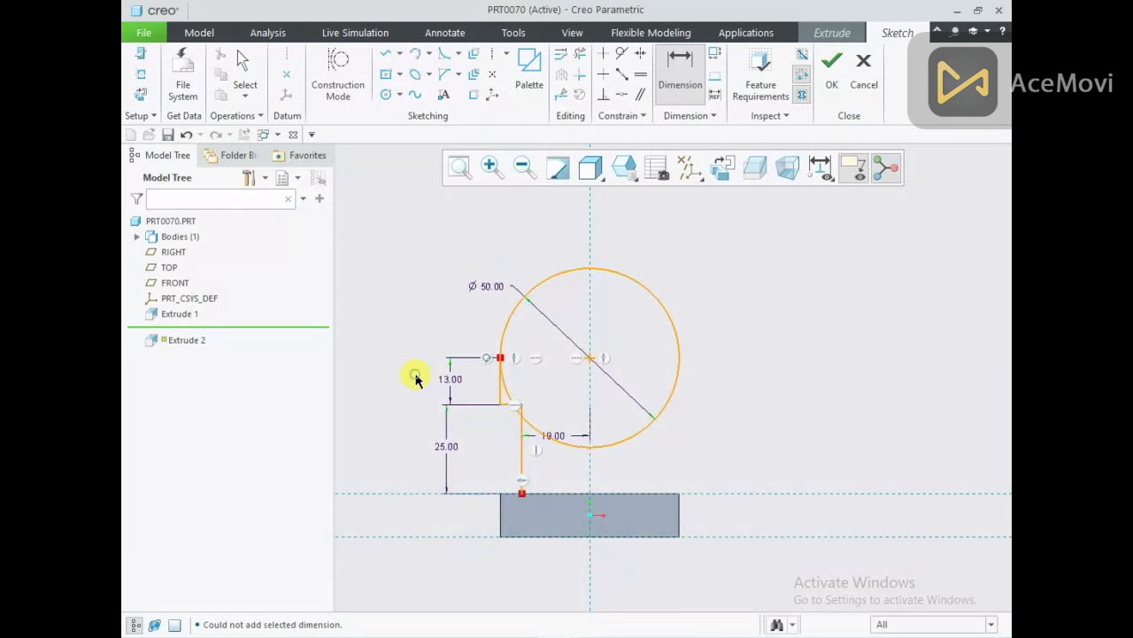
Step: Check the reference drawing and mirror the three lines of the stepped chain about the vertical centerline
{"action": "left_click", "coordinate": [592, 636]}
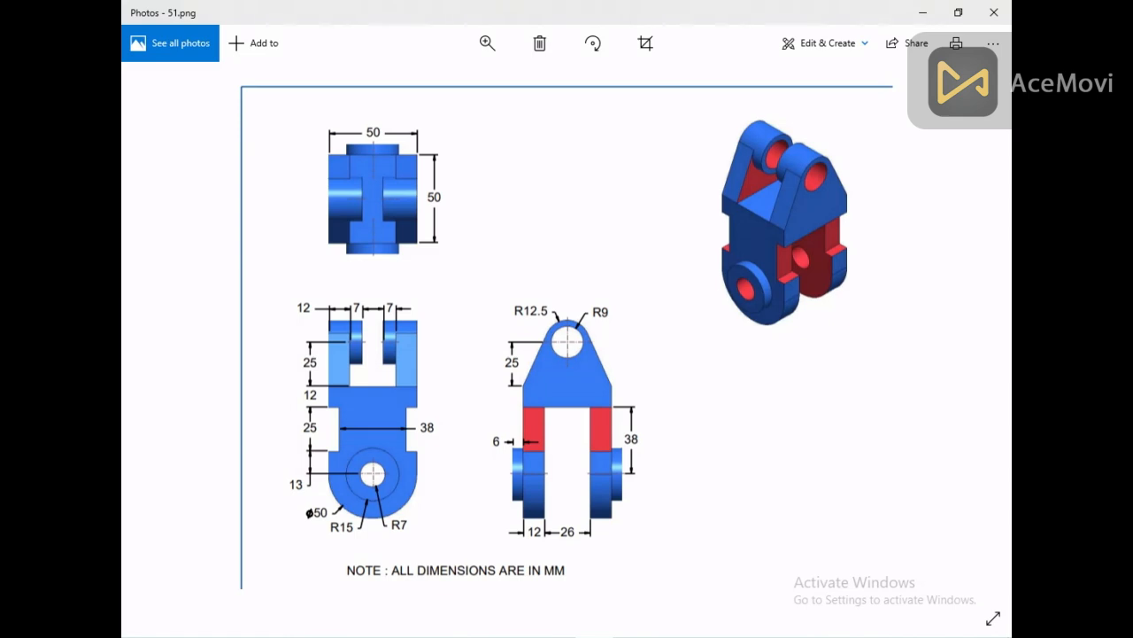
{"action": "left_click", "coordinate": [591, 636]}
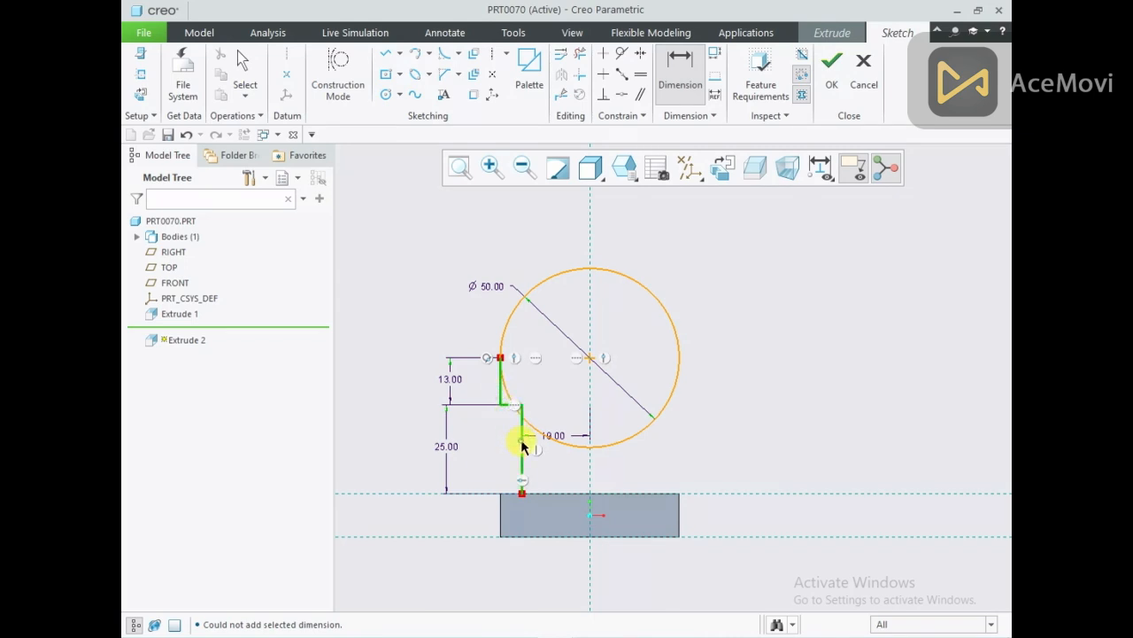
{"action": "middle_click", "coordinate": [443, 281]}
{"action": "middle_click", "coordinate": [442, 281]}
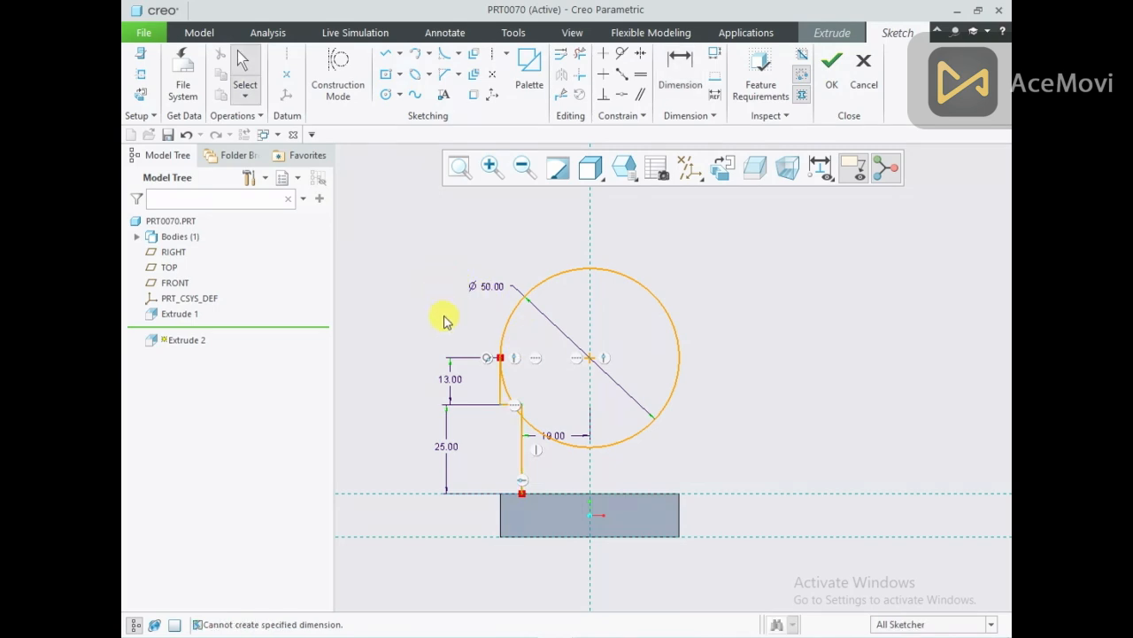
{"action": "left_click", "coordinate": [499, 394]}
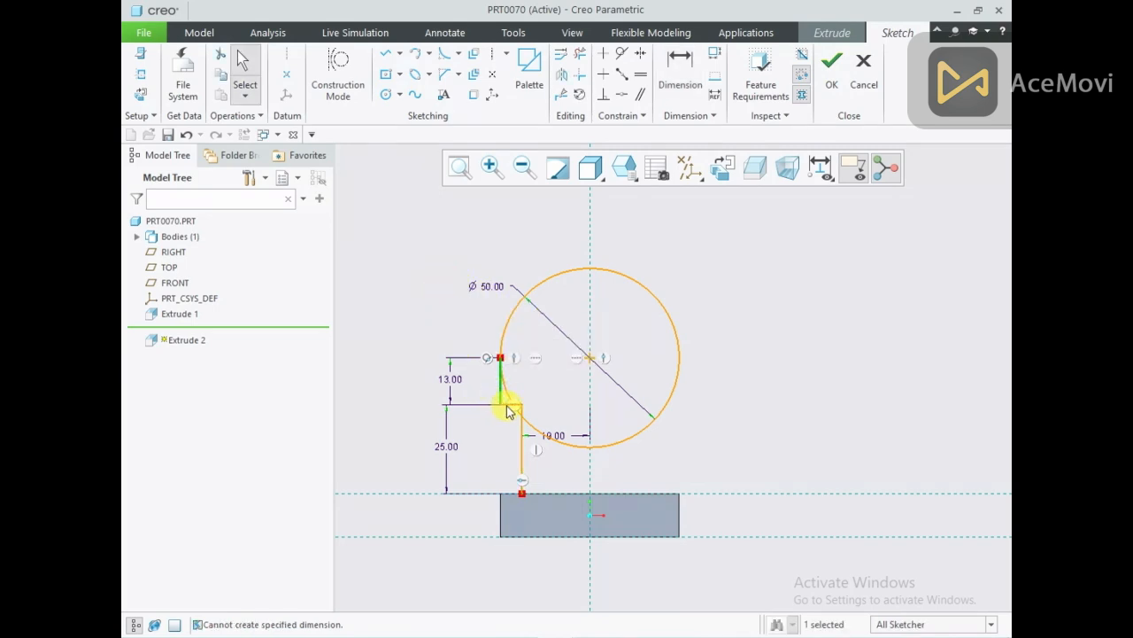
{"action": "left_click", "coordinate": [561, 74]}
{"action": "left_click", "coordinate": [591, 333]}
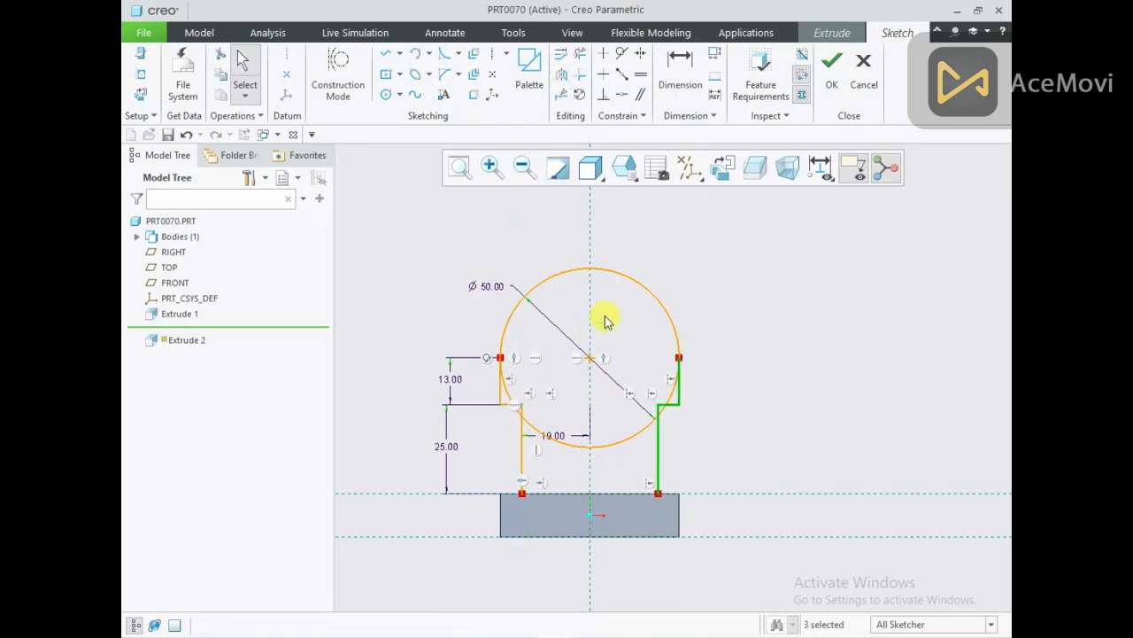
Step: Trim away the circle's lower half between the two stepped chains, keeping only the upper arc
{"action": "left_click", "coordinate": [580, 54]}
{"action": "left_click", "coordinate": [511, 394]}
{"action": "left_click", "coordinate": [517, 414]}
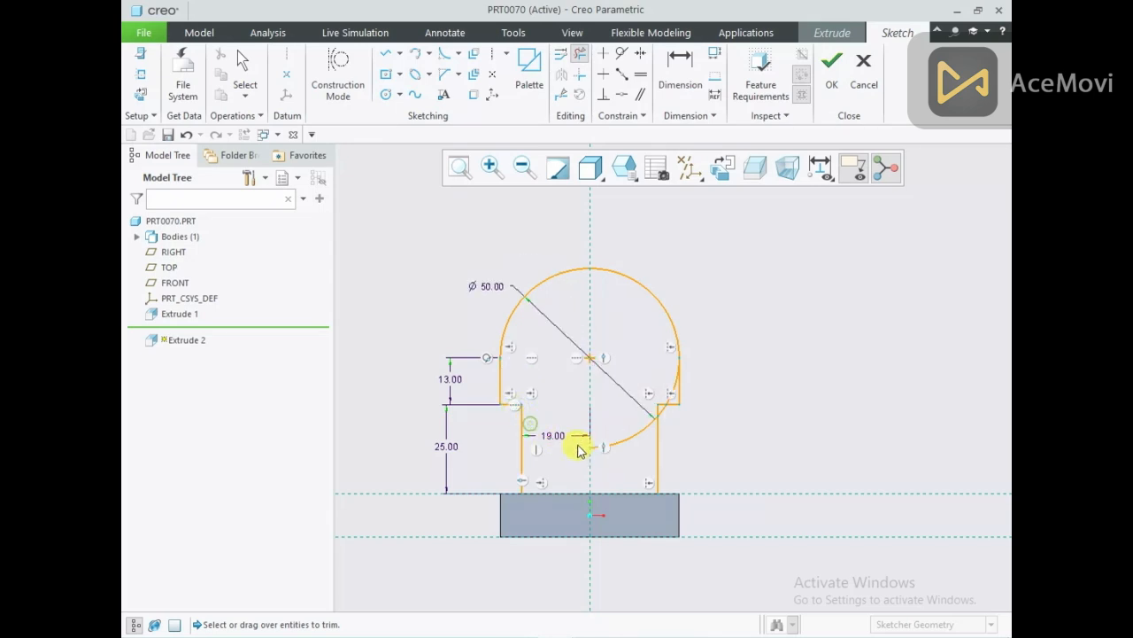
{"action": "left_click", "coordinate": [615, 445]}
{"action": "left_click", "coordinate": [665, 412]}
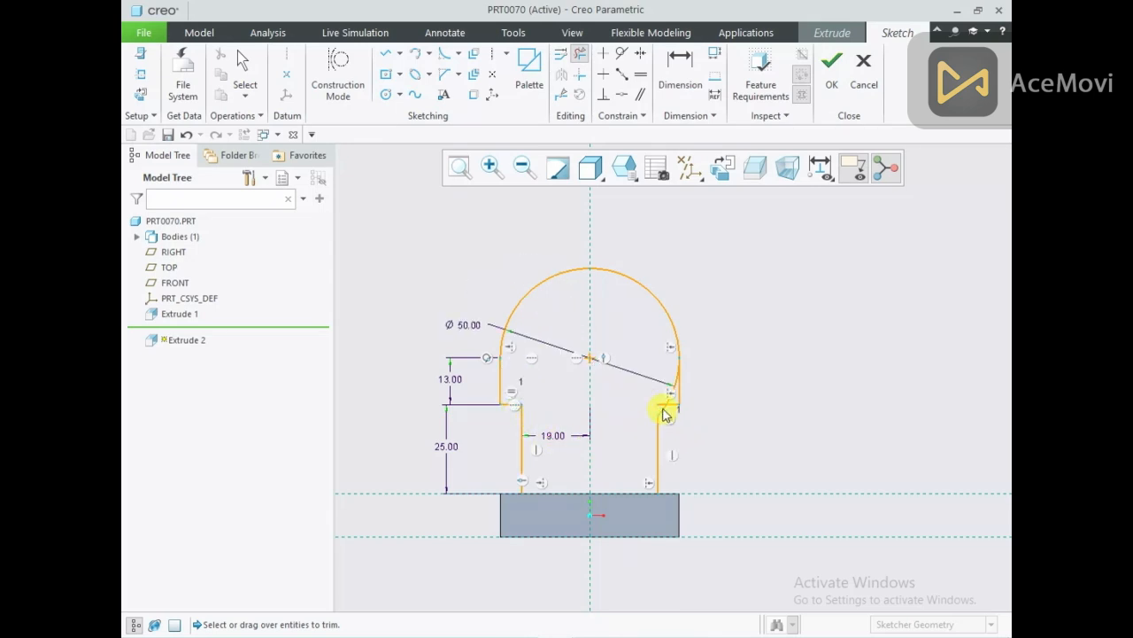
{"action": "left_click", "coordinate": [670, 418]}
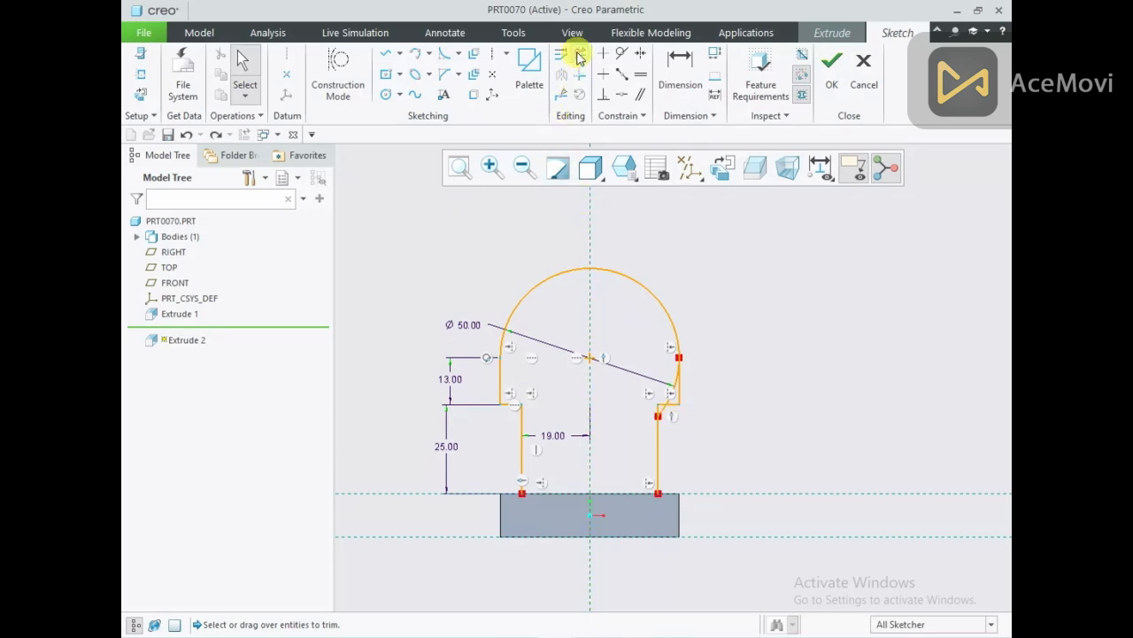
{"action": "left_click", "coordinate": [672, 394]}
{"action": "middle_click", "coordinate": [716, 351]}
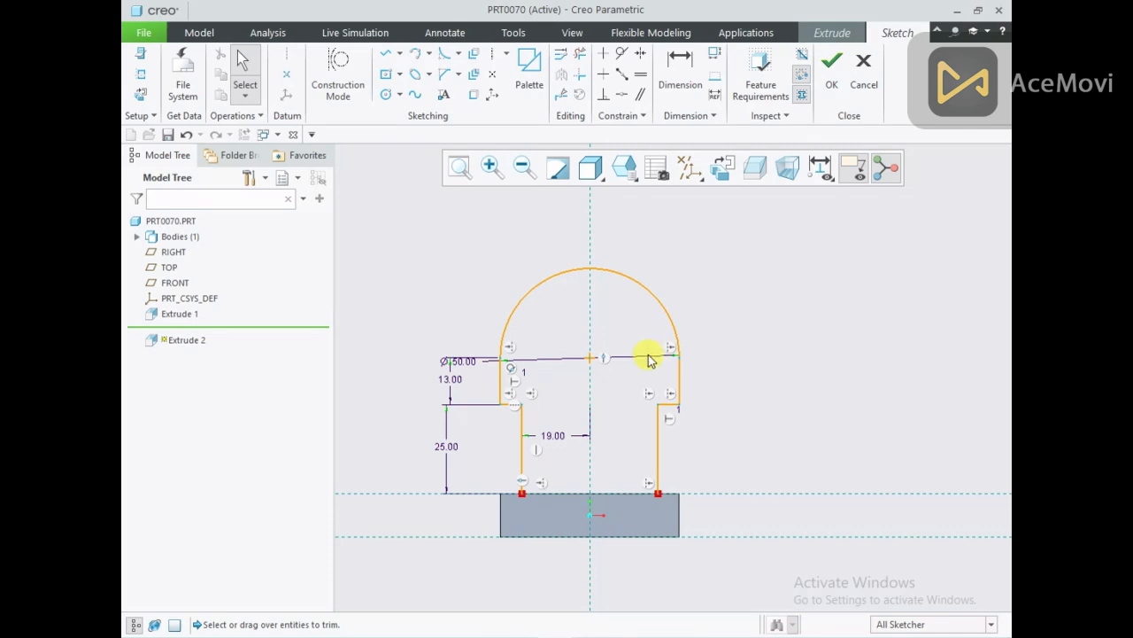
Step: Close the profile with a horizontal line along the block's upper edge between the ends of the two lower vertical lines
{"action": "scroll", "coordinate": [648, 355], "scroll_direction": "down", "scroll_amount": 1}
{"action": "scroll", "coordinate": [715, 318], "scroll_direction": "up", "scroll_amount": 1}
{"action": "right_click", "coordinate": [720, 302]}
{"action": "left_click", "coordinate": [755, 323]}
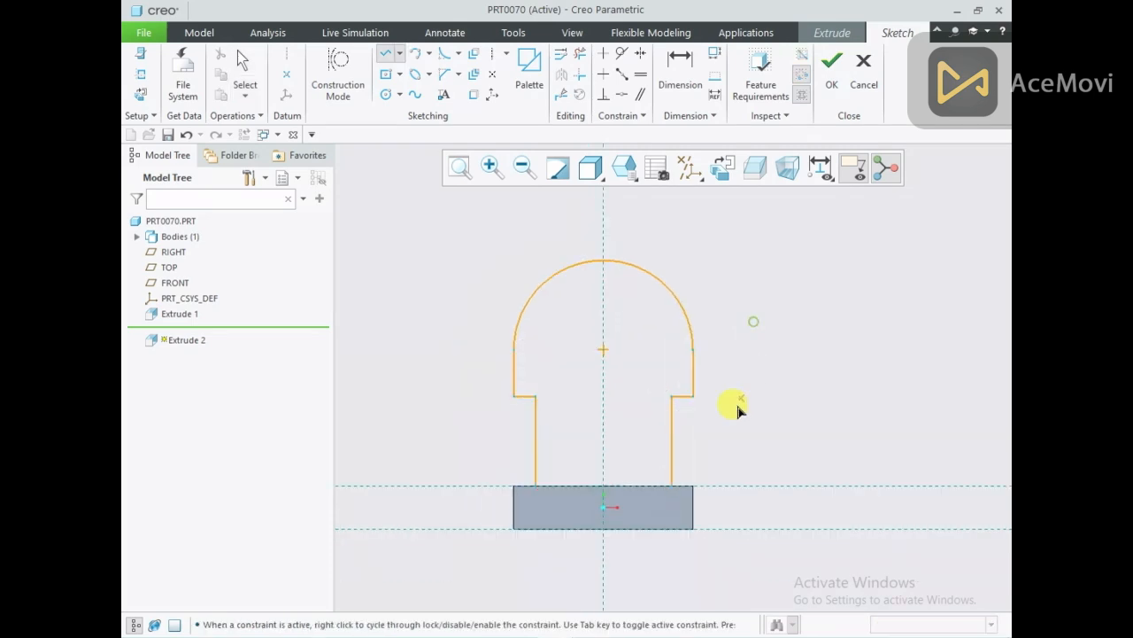
{"action": "left_click", "coordinate": [535, 485]}
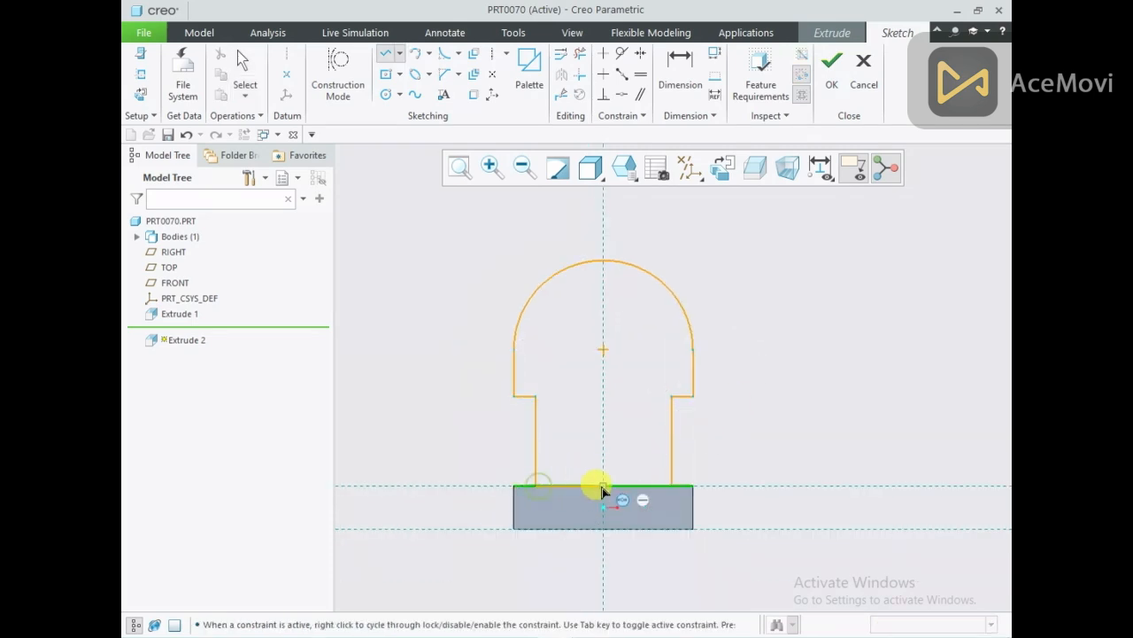
{"action": "left_click", "coordinate": [670, 486]}
{"action": "middle_click", "coordinate": [729, 415]}
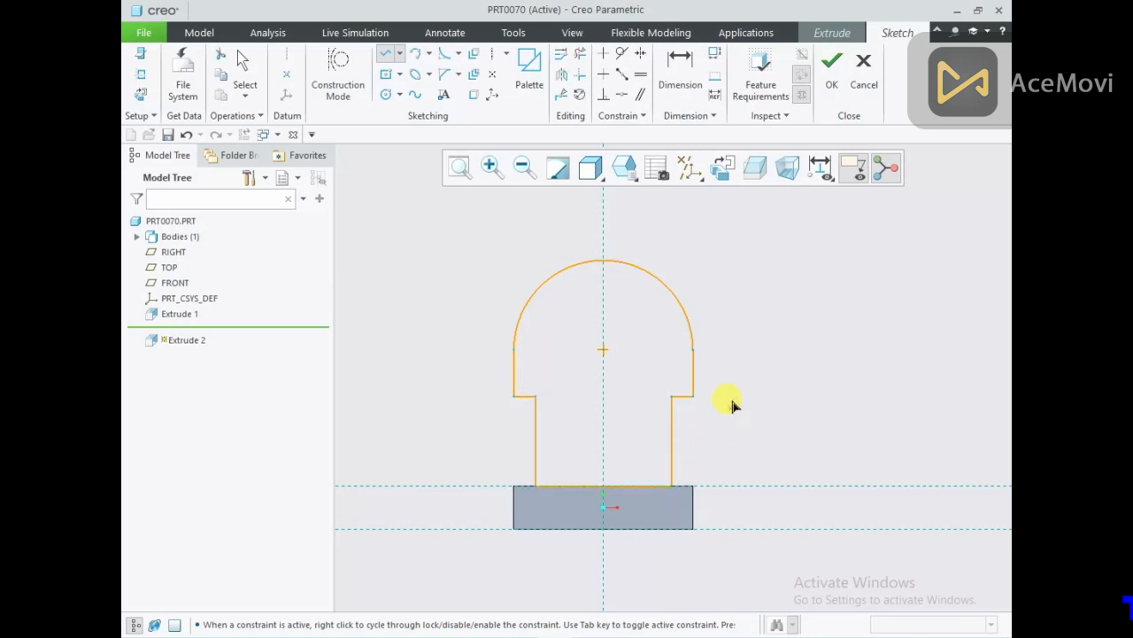
Step: Draw a circle inside the profile, centered on the arc's center
{"action": "middle_click", "coordinate": [737, 336]}
{"action": "right_click", "coordinate": [742, 319]}
{"action": "left_click", "coordinate": [806, 343]}
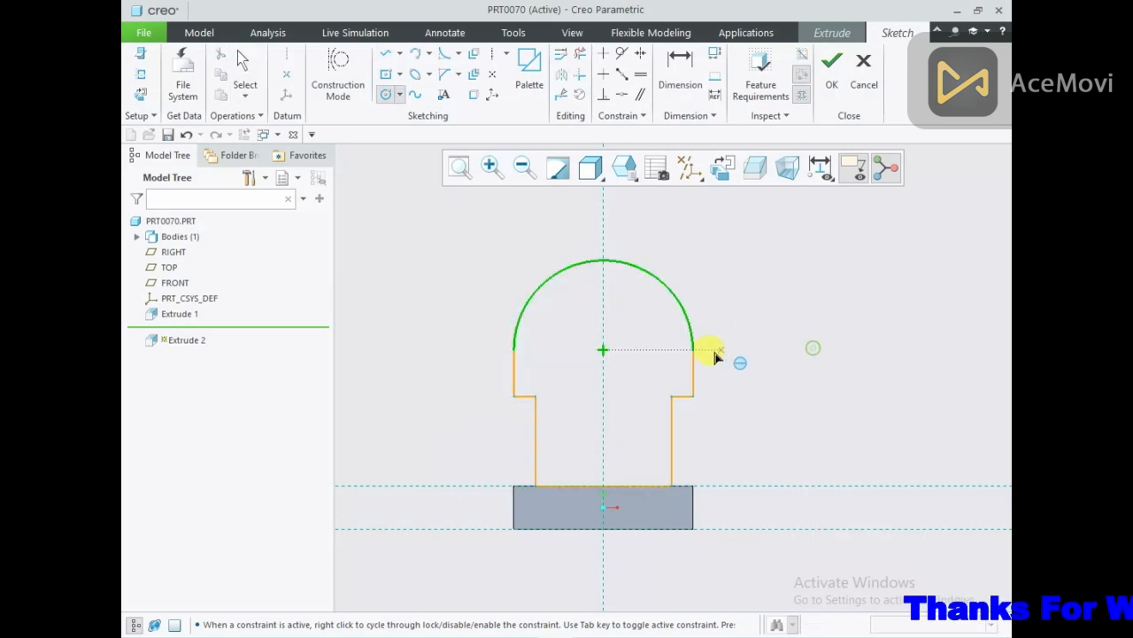
{"action": "left_click", "coordinate": [603, 350]}
{"action": "left_click", "coordinate": [614, 381]}
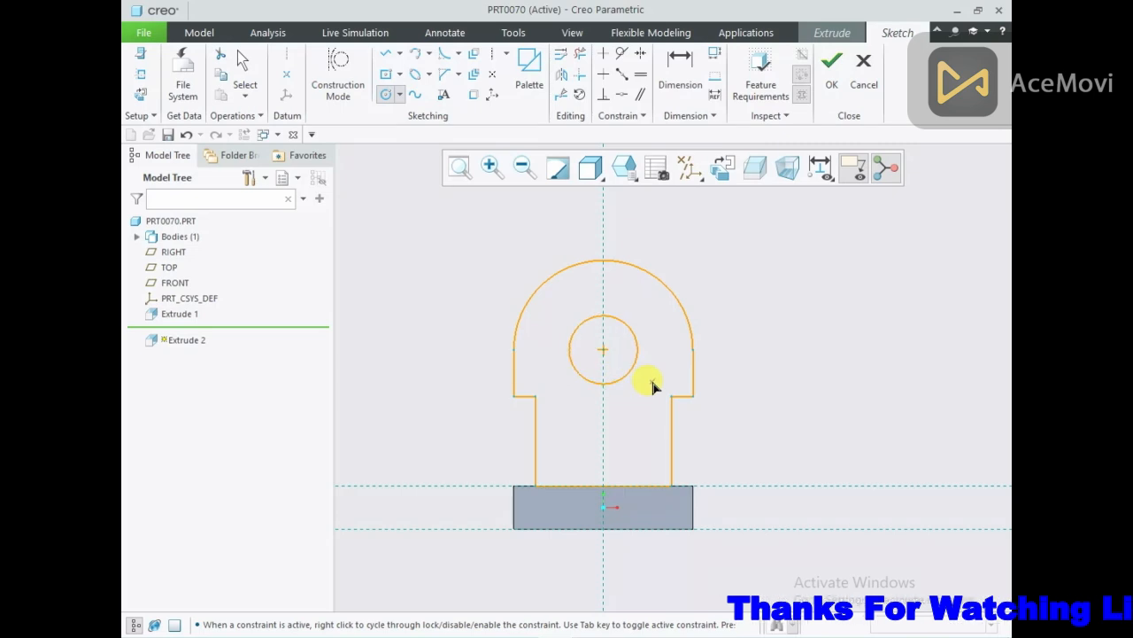
{"action": "middle_click", "coordinate": [650, 381]}
Step: Look up the hole radius in the reference drawing and set the inner circle's diameter to 14 mm
{"action": "left_click", "coordinate": [609, 636]}
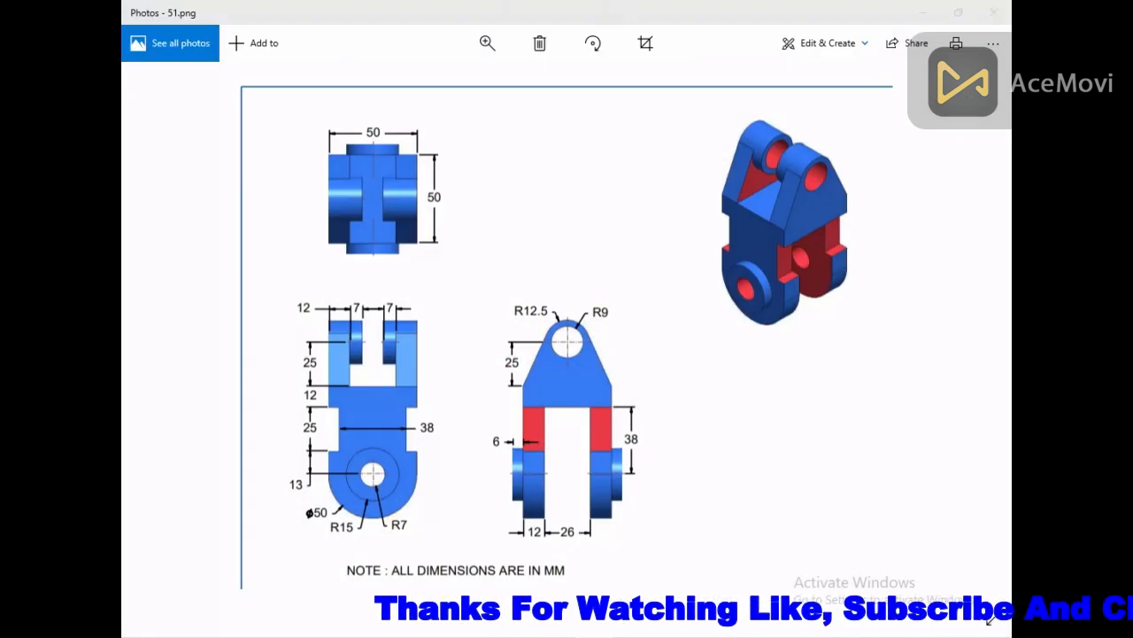
{"action": "left_click", "coordinate": [593, 636]}
{"action": "double_click", "coordinate": [539, 319]}
{"action": "type", "text": "1"}
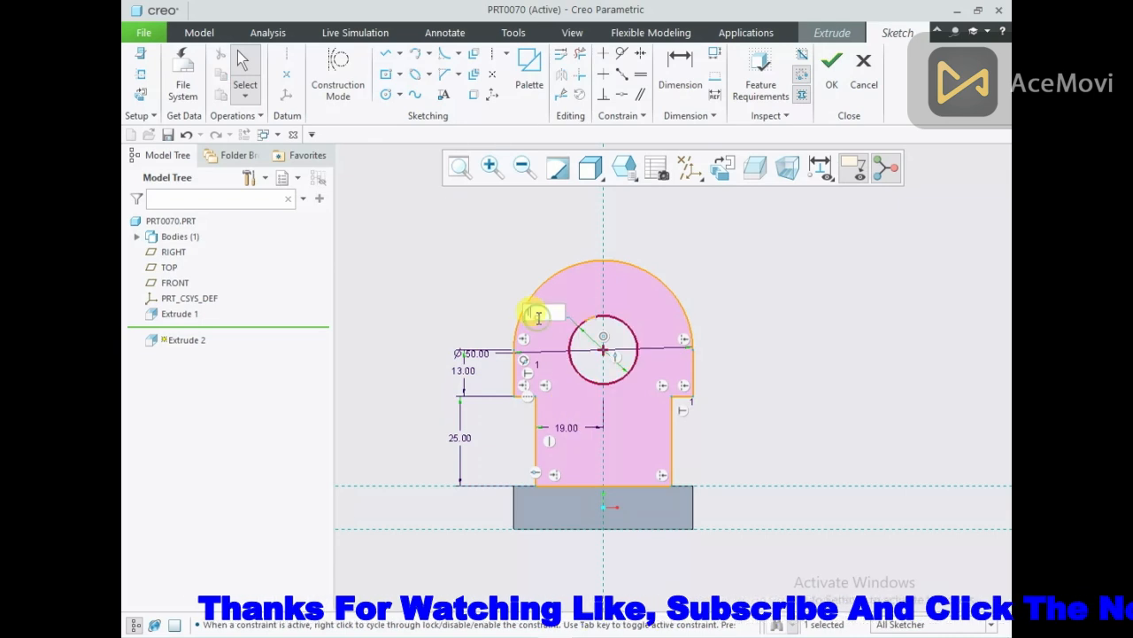
{"action": "type", "text": "4"}
{"action": "key", "text": "Return"}
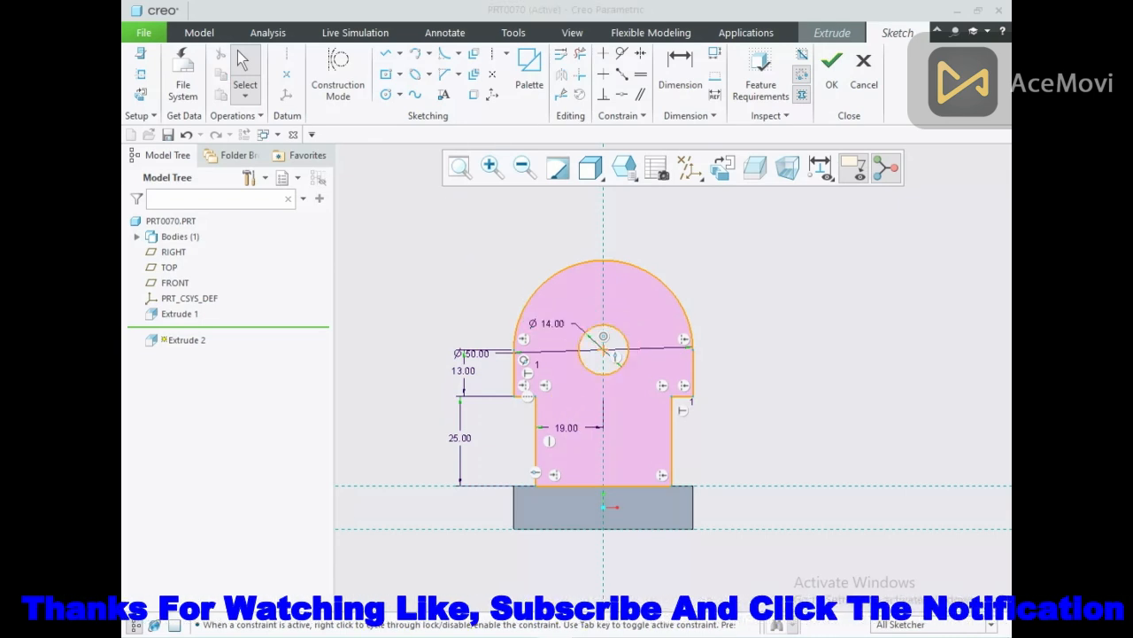
Step: Finish the arm sketch and extrude it 12 mm as a solid, flipping the direction so it lies over the base block
{"action": "left_click", "coordinate": [591, 635]}
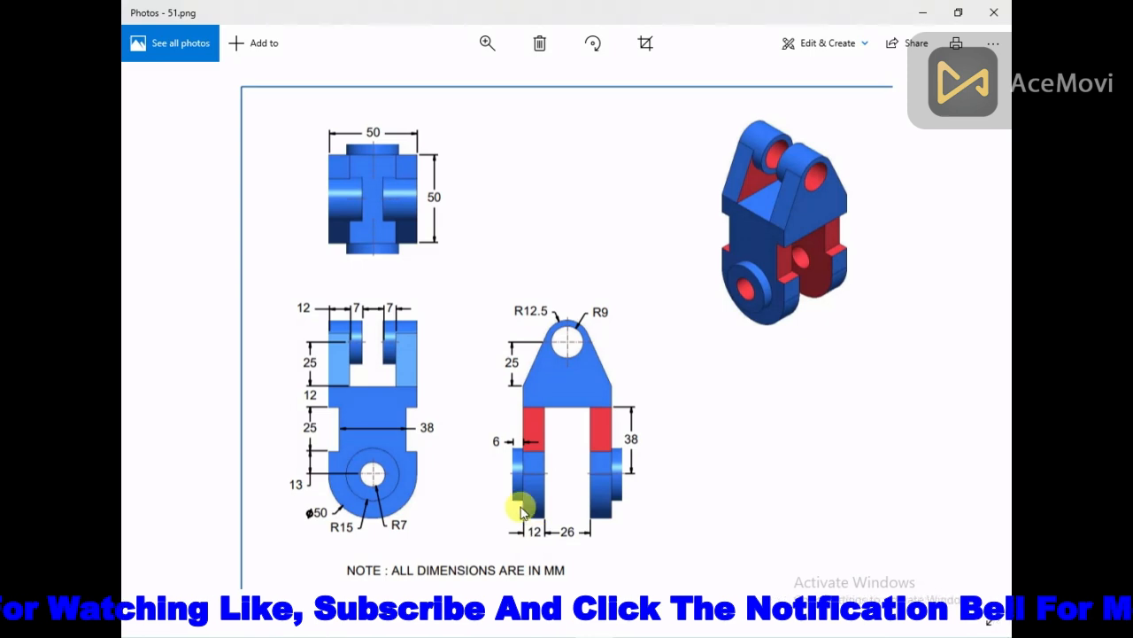
{"action": "left_click", "coordinate": [592, 634]}
{"action": "mouse_move", "coordinate": [630, 479]}
{"action": "middle_mouse_down"}
{"action": "mouse_move", "coordinate": [571, 477]}
{"action": "mouse_move", "coordinate": [576, 487]}
{"action": "middle_mouse_up"}
{"action": "left_click", "coordinate": [830, 75]}
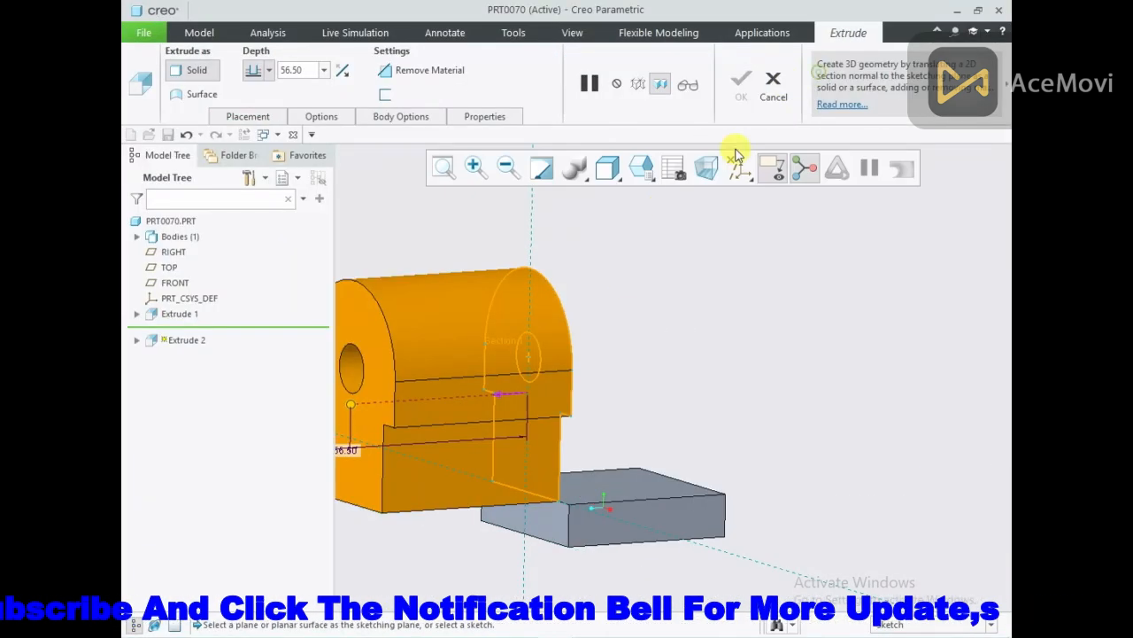
{"action": "left_click", "coordinate": [342, 72]}
{"action": "left_click", "coordinate": [312, 70]}
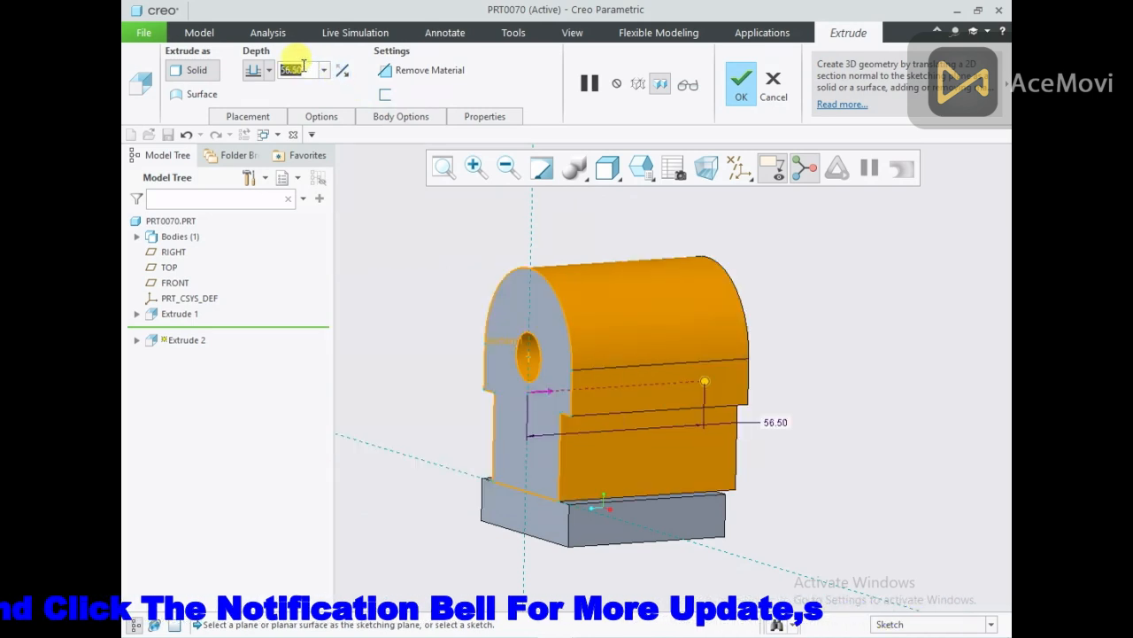
{"action": "type", "text": "12"}
{"action": "key", "text": "Return"}
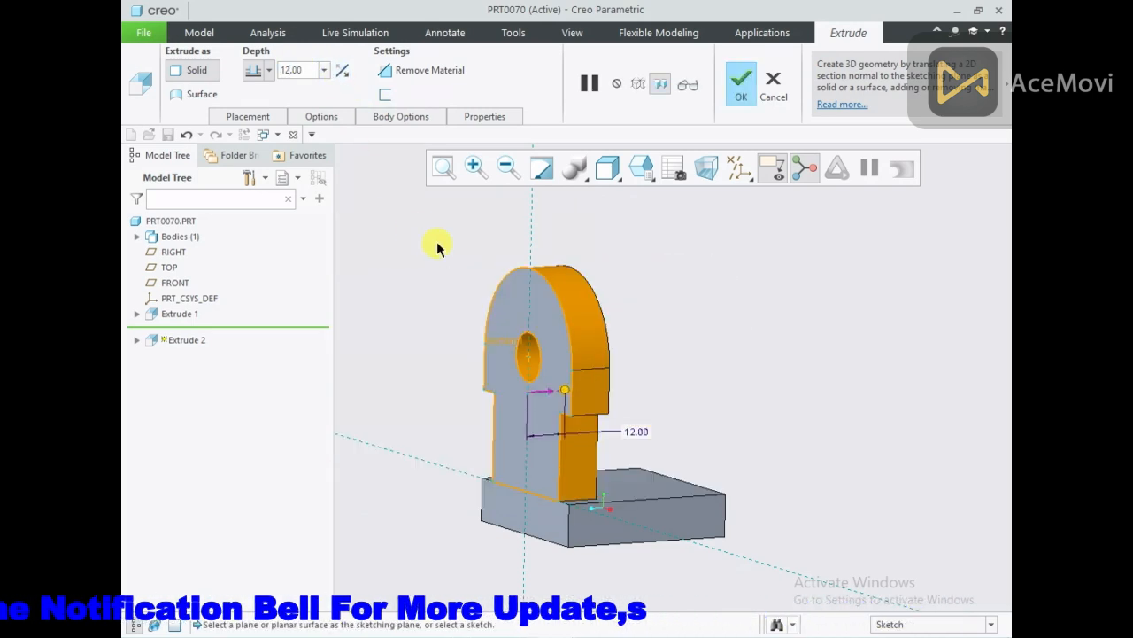
{"action": "left_click", "coordinate": [592, 635]}
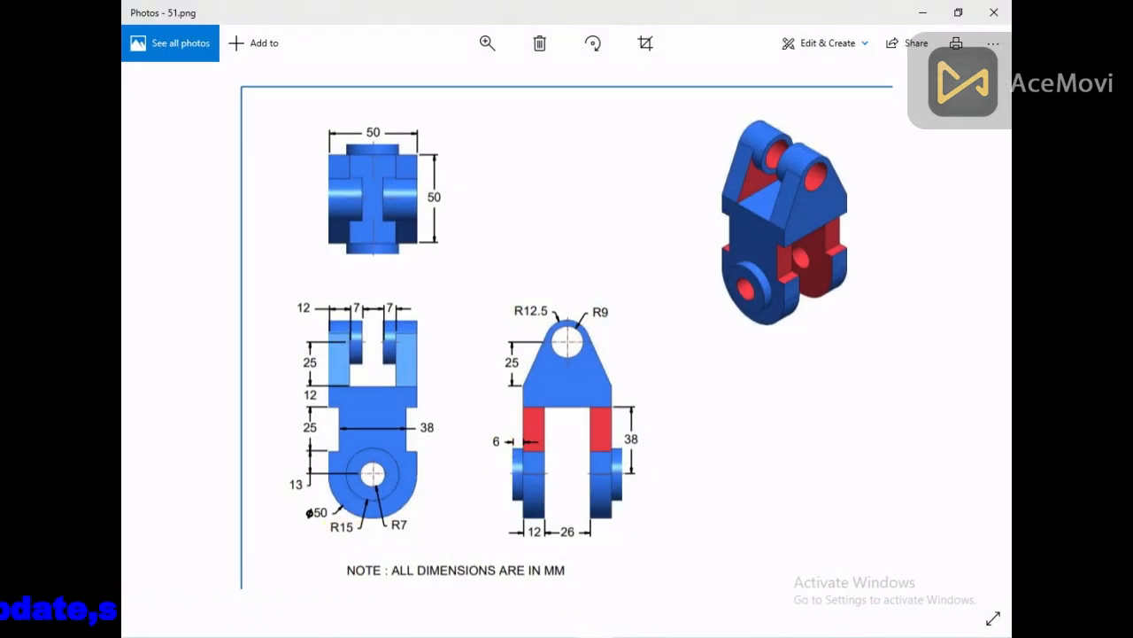
{"action": "left_click", "coordinate": [558, 634]}
{"action": "left_click", "coordinate": [741, 84]}
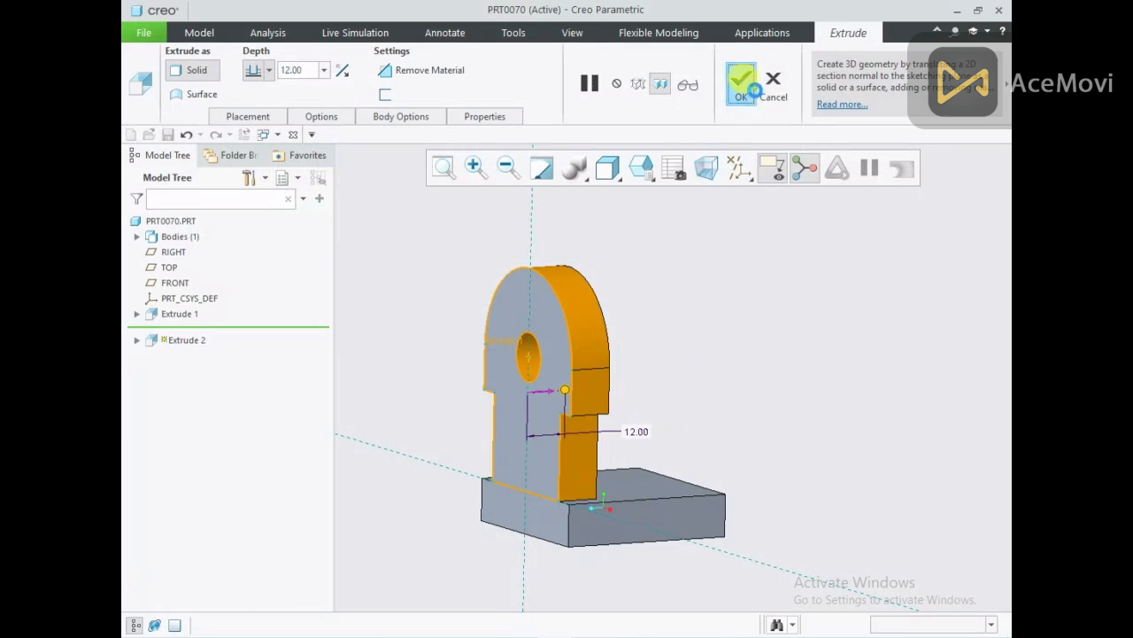
Step: Start an extrude sketch on the arm's outer face with two circles concentric to the hole: one about 28 mm across, one matching the hole edge
{"action": "scroll", "coordinate": [544, 498], "scroll_direction": "up", "scroll_amount": 3}
{"action": "left_click", "coordinate": [591, 395]}
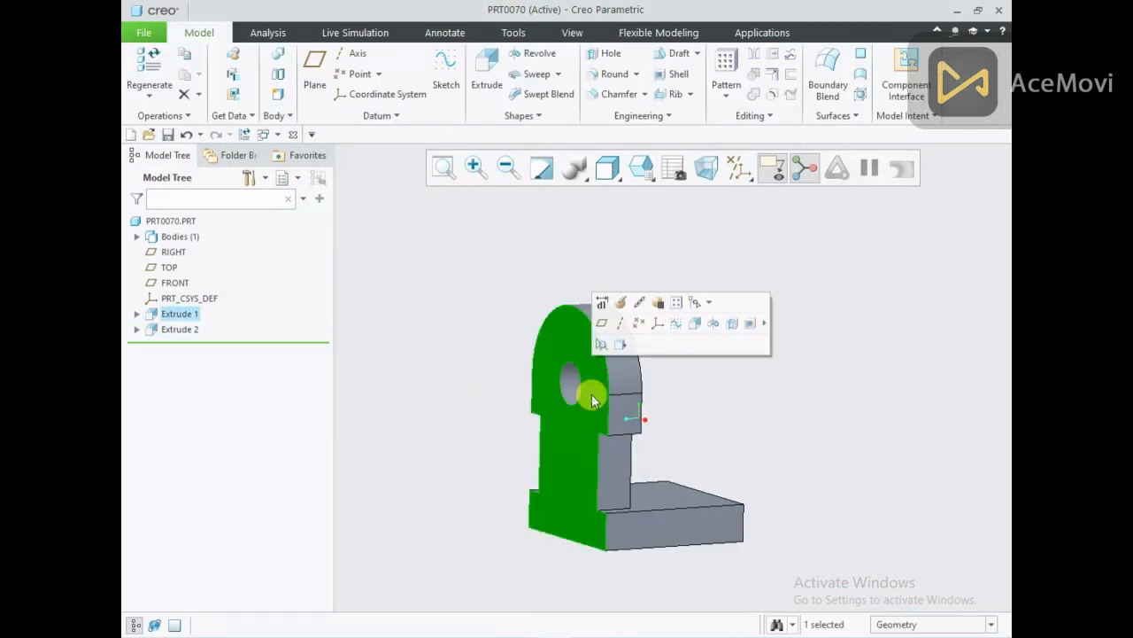
{"action": "left_click", "coordinate": [691, 324]}
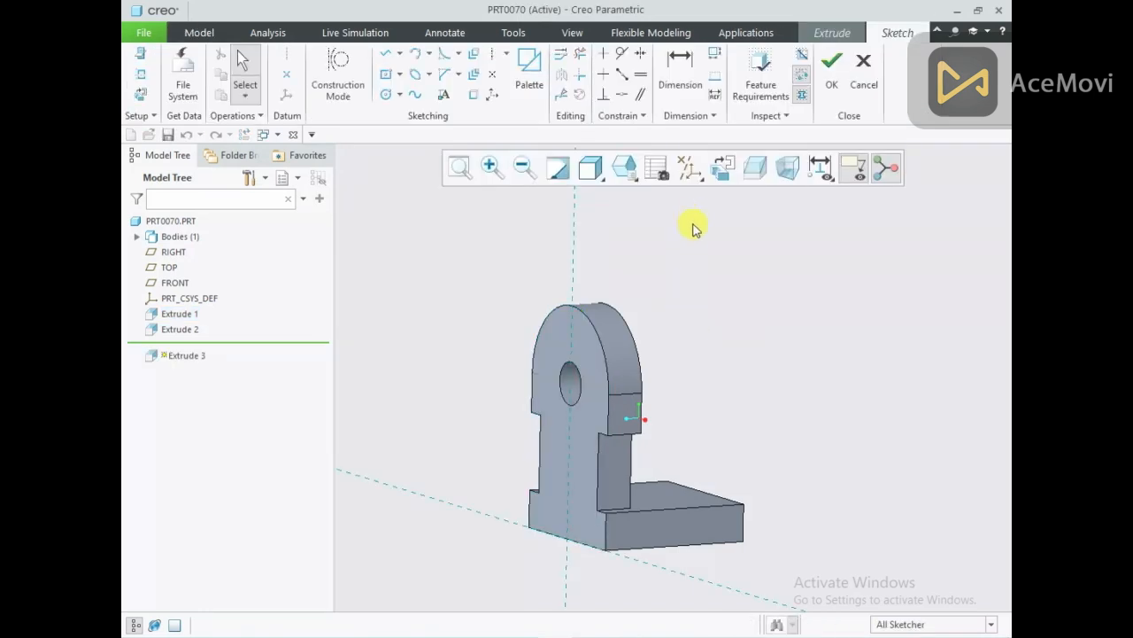
{"action": "left_click", "coordinate": [721, 170]}
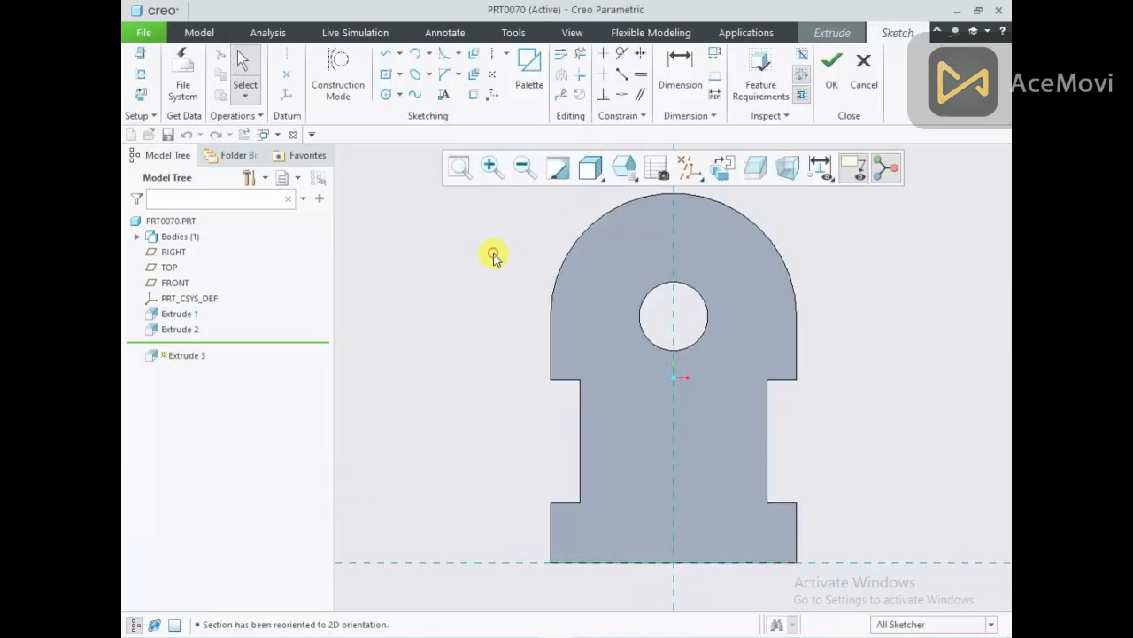
{"action": "right_click", "coordinate": [493, 254]}
{"action": "left_click", "coordinate": [567, 284]}
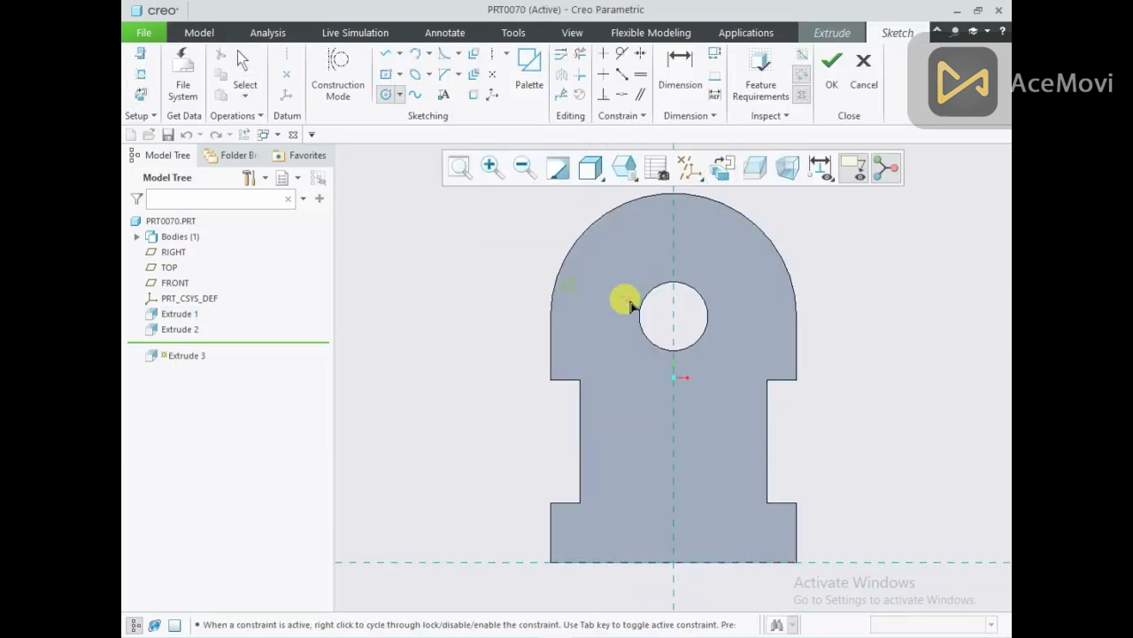
{"action": "mouse_move", "coordinate": [705, 302]}
{"action": "left_click", "coordinate": [674, 316]}
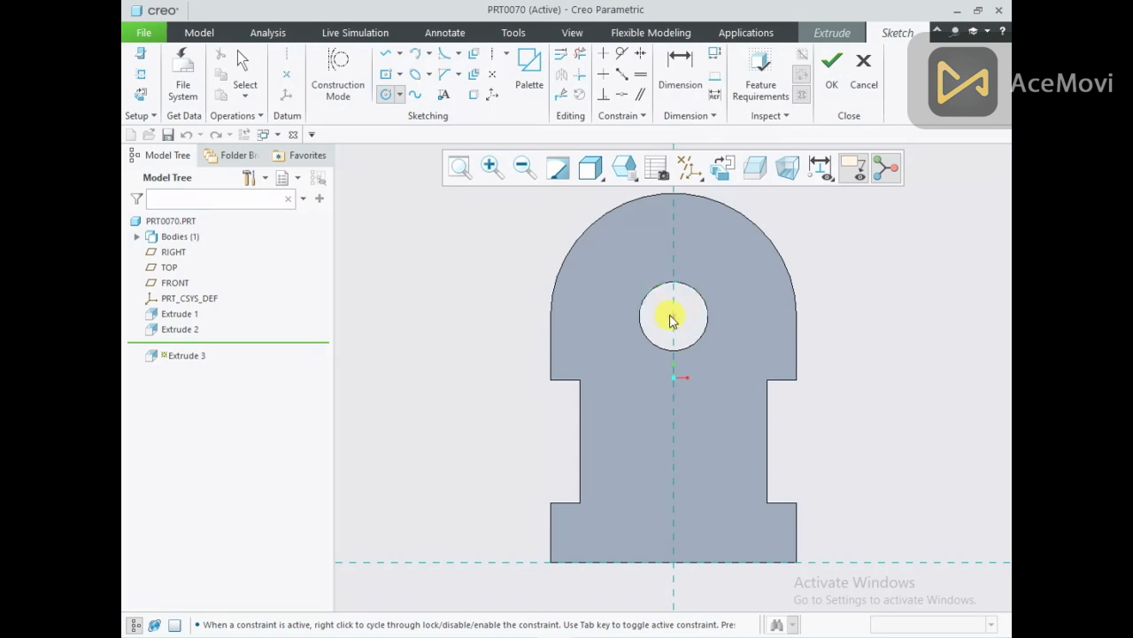
{"action": "left_click", "coordinate": [719, 262]}
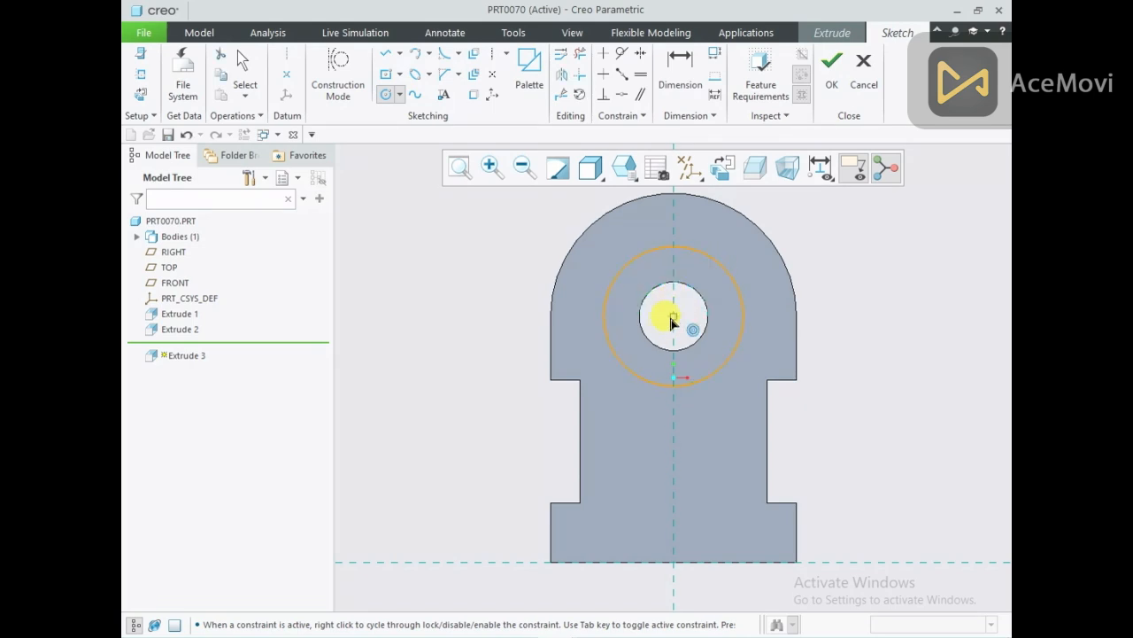
{"action": "middle_click", "coordinate": [532, 293]}
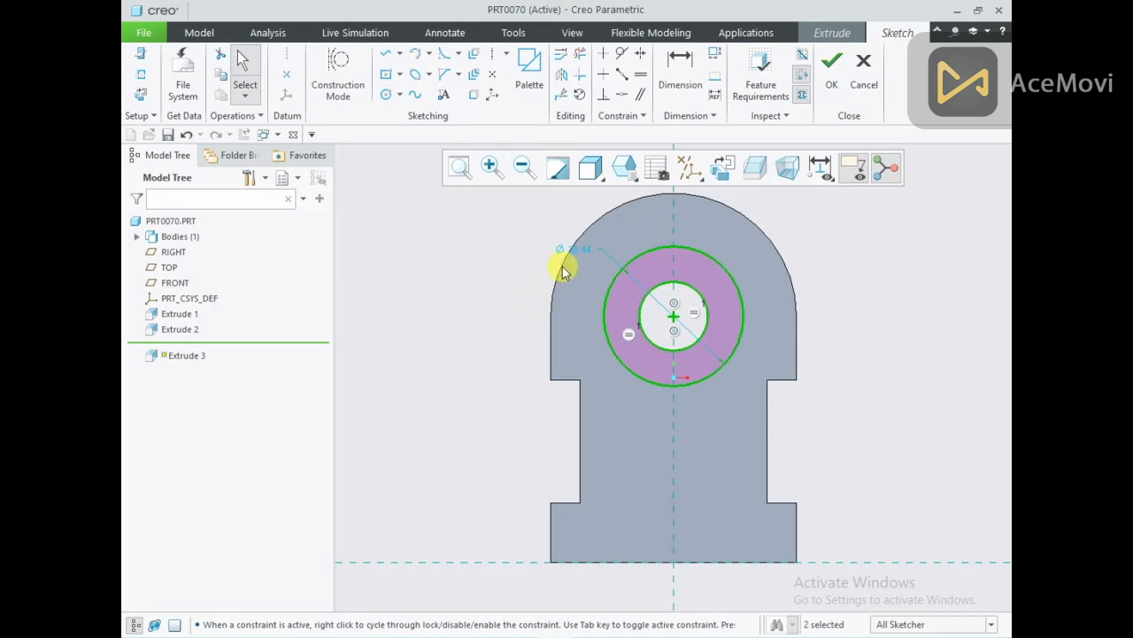
Step: Set the outer circle's diameter to 30 mm and extrude the ring 6 mm outward from the arm's face
{"action": "double_click", "coordinate": [584, 245]}
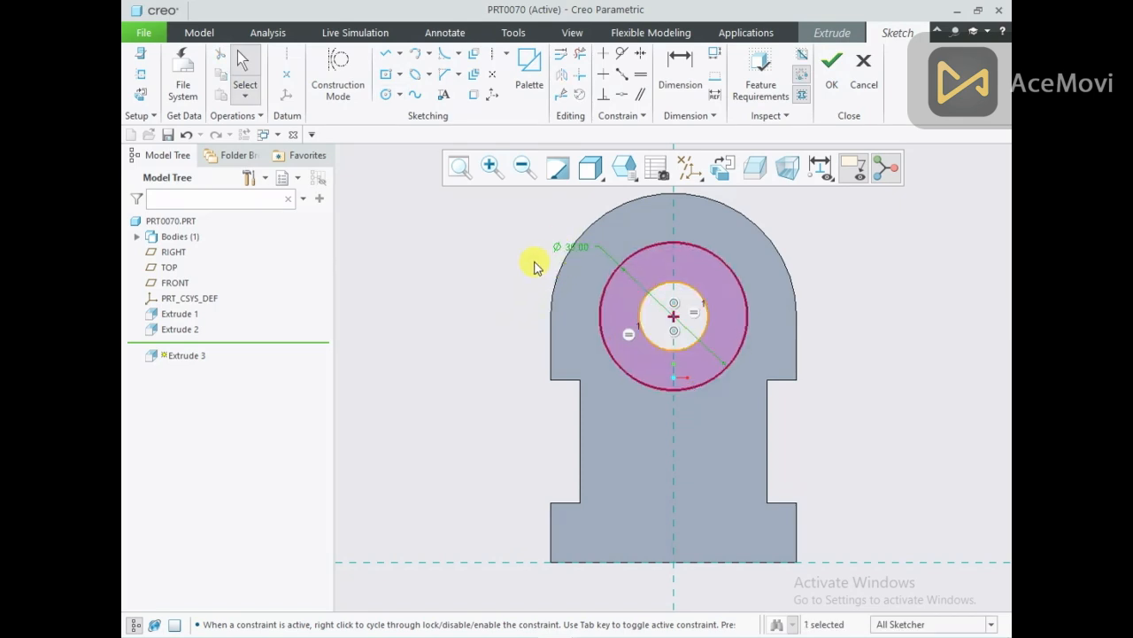
{"action": "left_click", "coordinate": [614, 379]}
{"action": "left_click", "coordinate": [833, 75]}
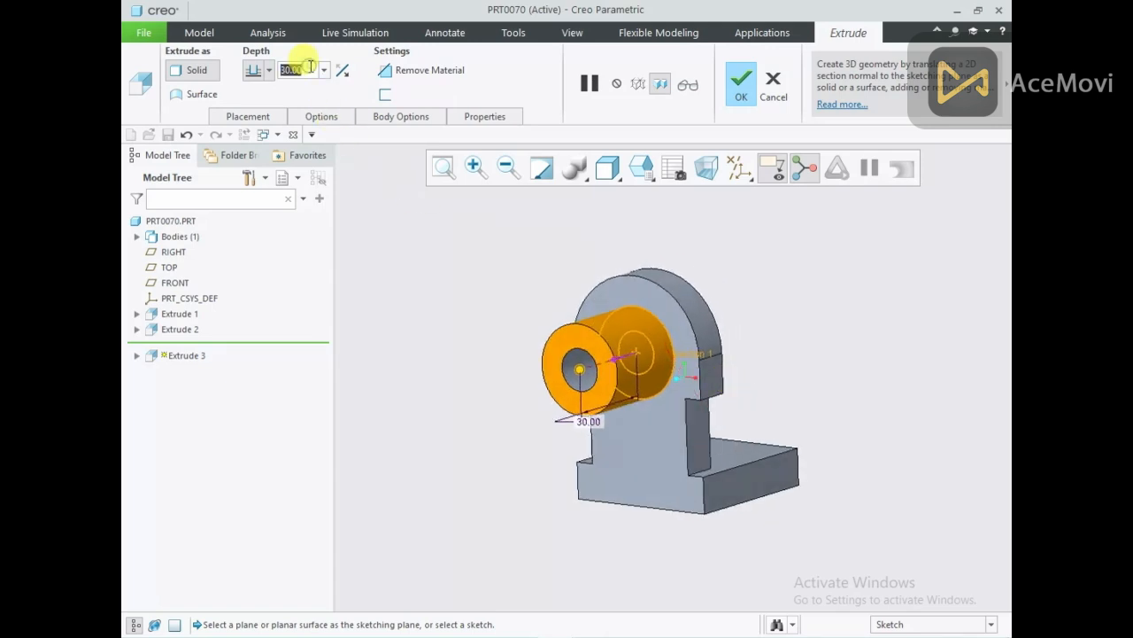
{"action": "type", "text": "6"}
{"action": "key", "text": "Return"}
{"action": "middle_click_drag", "start_coordinate": [565, 282], "coordinate": [519, 287]}
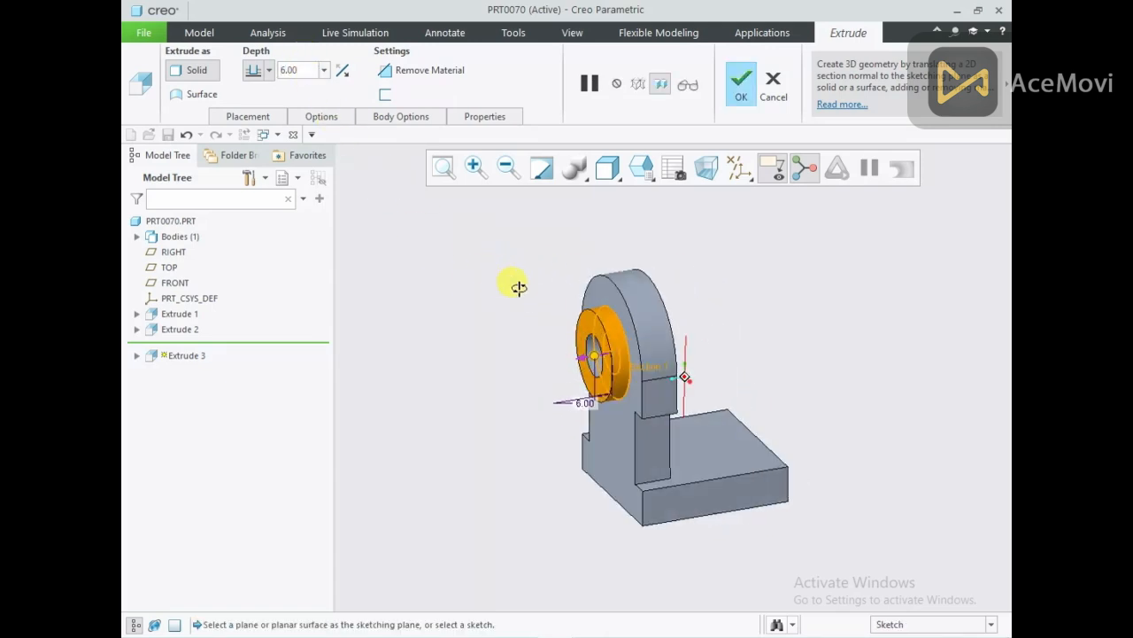
{"action": "left_click", "coordinate": [738, 85]}
Step: Group the Extrude 2 and Extrude 3 features and open the options for the group
{"action": "mouse_move", "coordinate": [590, 263]}
{"action": "middle_mouse_down"}
{"action": "mouse_move", "coordinate": [552, 236]}
{"action": "mouse_move", "coordinate": [574, 266]}
{"action": "middle_mouse_up"}
{"action": "left_click", "coordinate": [180, 334]}
{"action": "left_click", "coordinate": [173, 344], "text": "ctrl"}
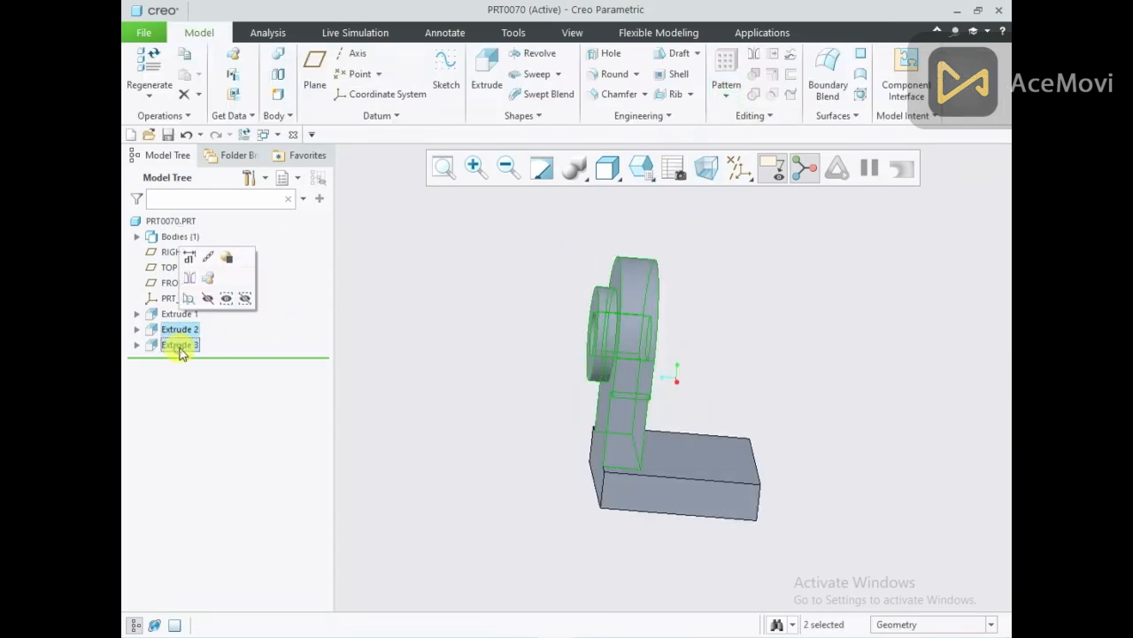
{"action": "left_click", "coordinate": [209, 275]}
{"action": "right_click", "coordinate": [222, 330]}
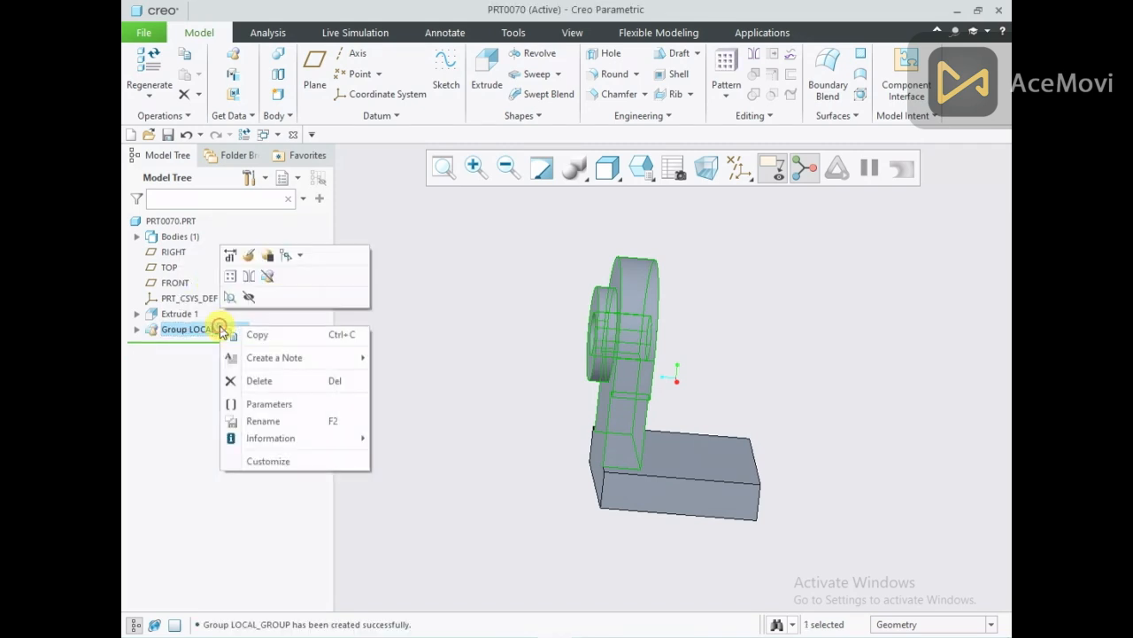
Step: Mirror the grouped arm and boss about the FRONT plane, showing the datum planes for selection and hiding them again
{"action": "left_click", "coordinate": [249, 279]}
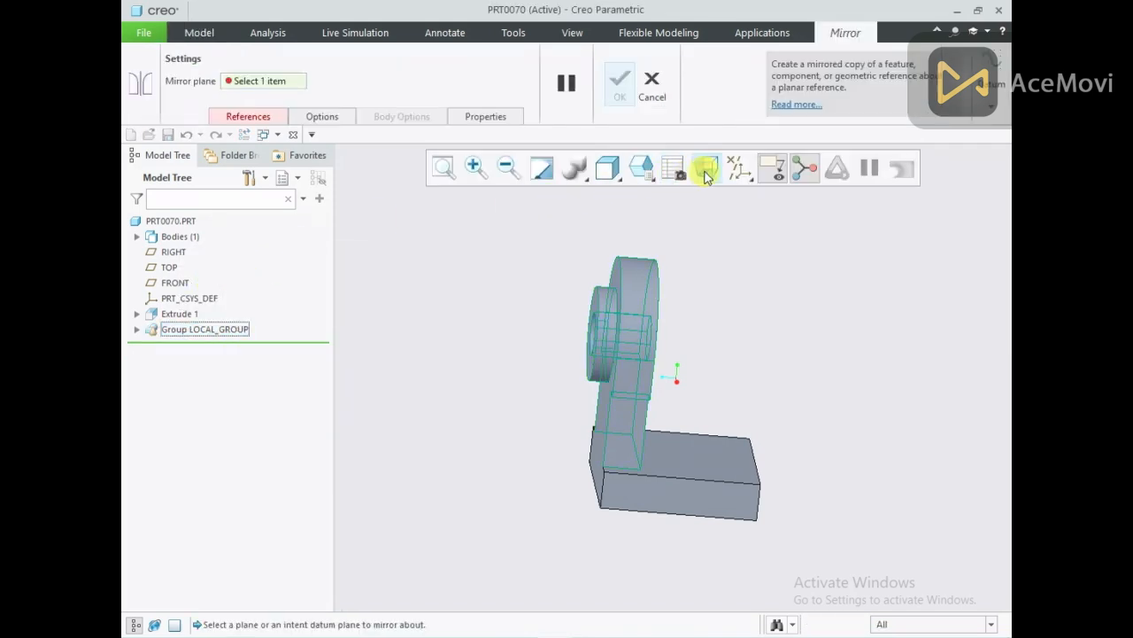
{"action": "left_click", "coordinate": [738, 168]}
{"action": "left_click", "coordinate": [751, 261]}
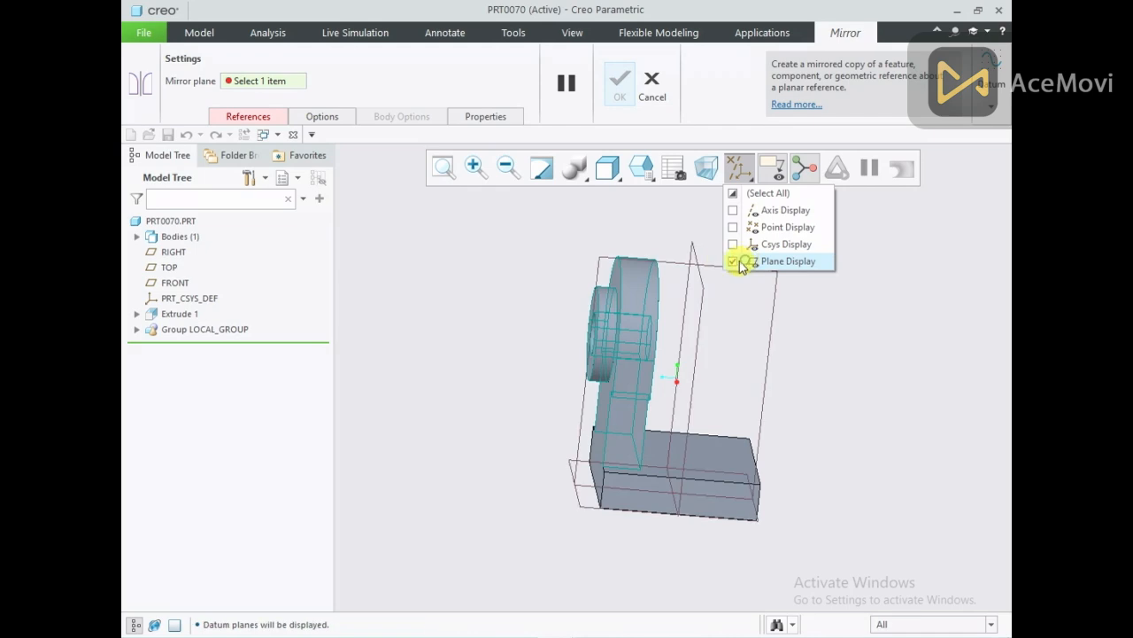
{"action": "left_click", "coordinate": [689, 246]}
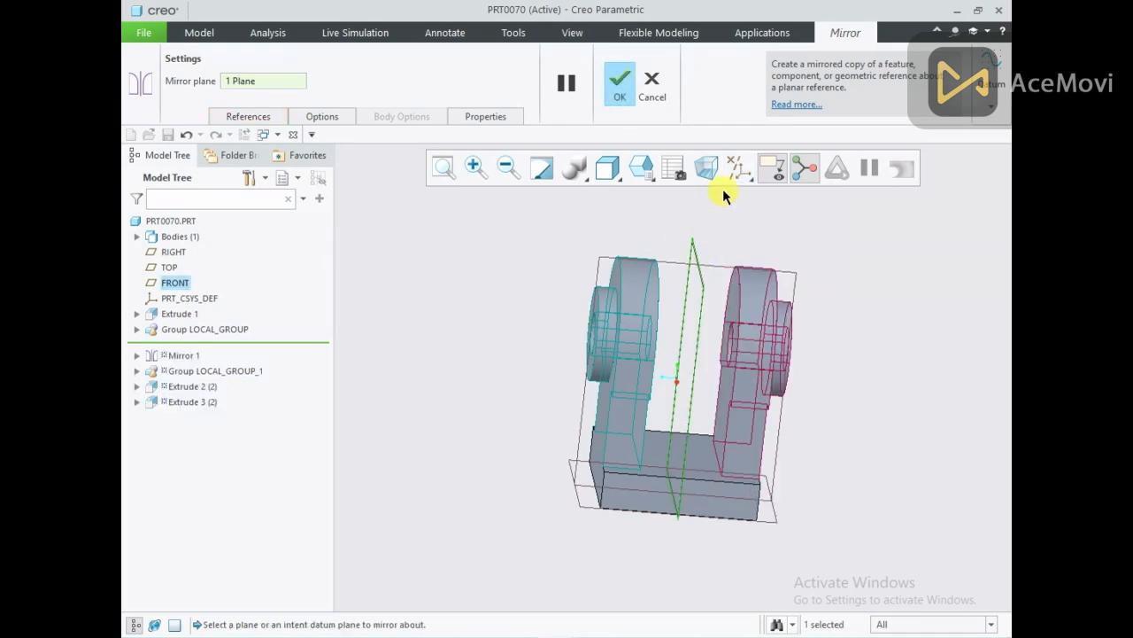
{"action": "left_click", "coordinate": [622, 89]}
{"action": "mouse_move", "coordinate": [644, 221]}
{"action": "middle_mouse_down"}
{"action": "mouse_move", "coordinate": [610, 213]}
{"action": "mouse_move", "coordinate": [663, 233]}
{"action": "middle_mouse_up"}
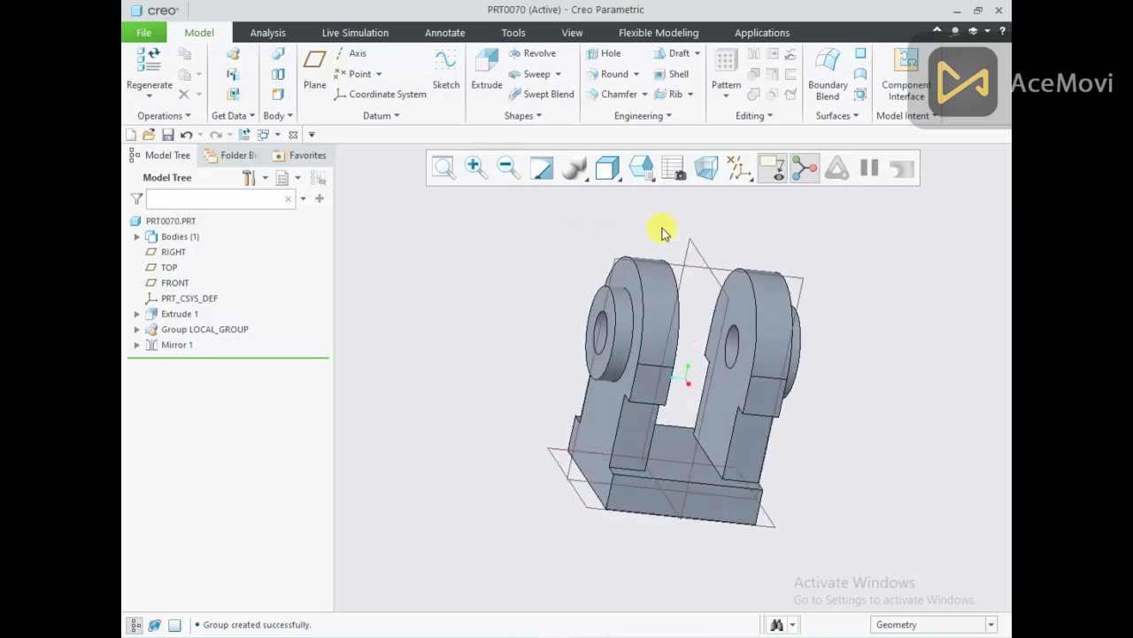
{"action": "left_click", "coordinate": [738, 168]}
{"action": "left_click", "coordinate": [735, 261]}
{"action": "middle_click_drag", "start_coordinate": [698, 234], "coordinate": [691, 350]}
Step: Start an extrude sketch on the base block's side face with a 25 mm circle on the vertical reference, about 44 mm below the block
{"action": "left_click", "coordinate": [626, 632]}
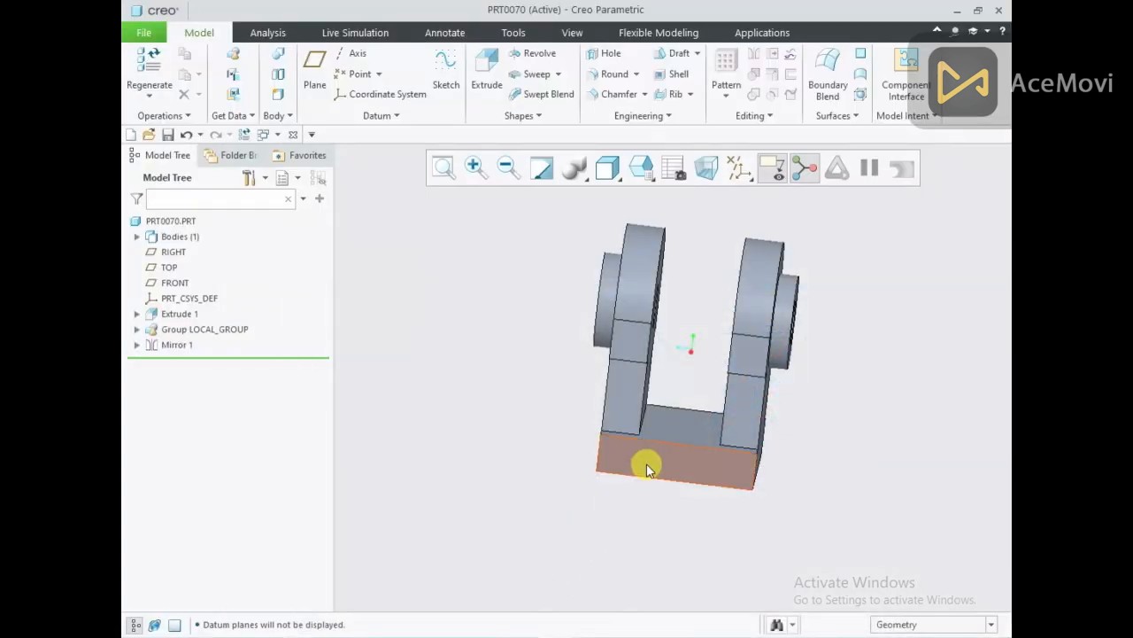
{"action": "left_click", "coordinate": [653, 461]}
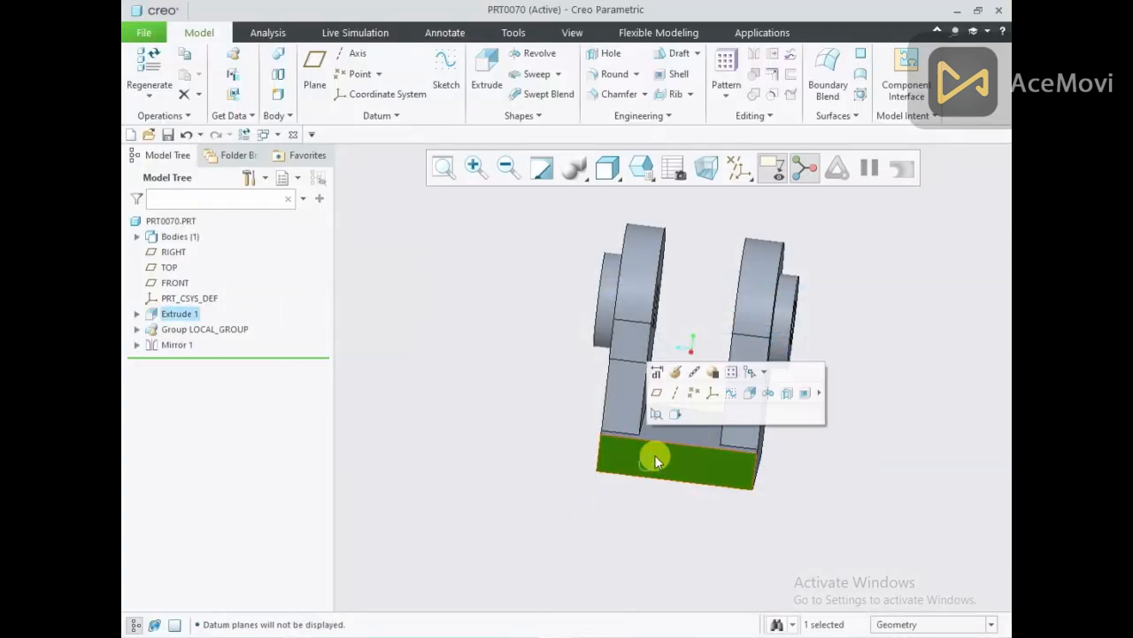
{"action": "left_click", "coordinate": [749, 392]}
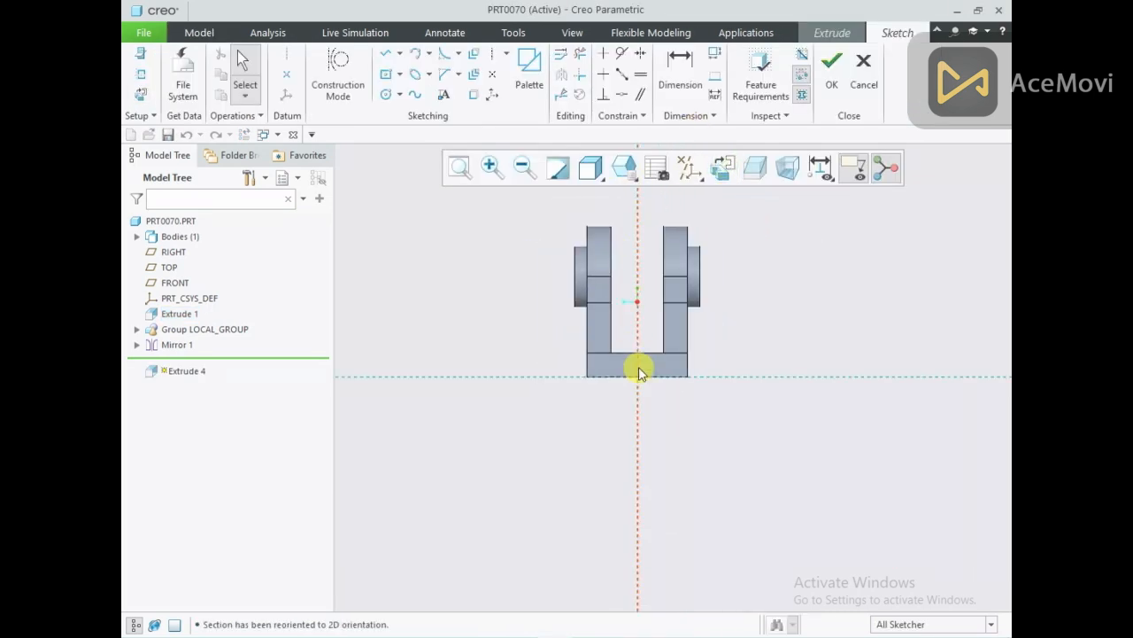
{"action": "right_click", "coordinate": [670, 415]}
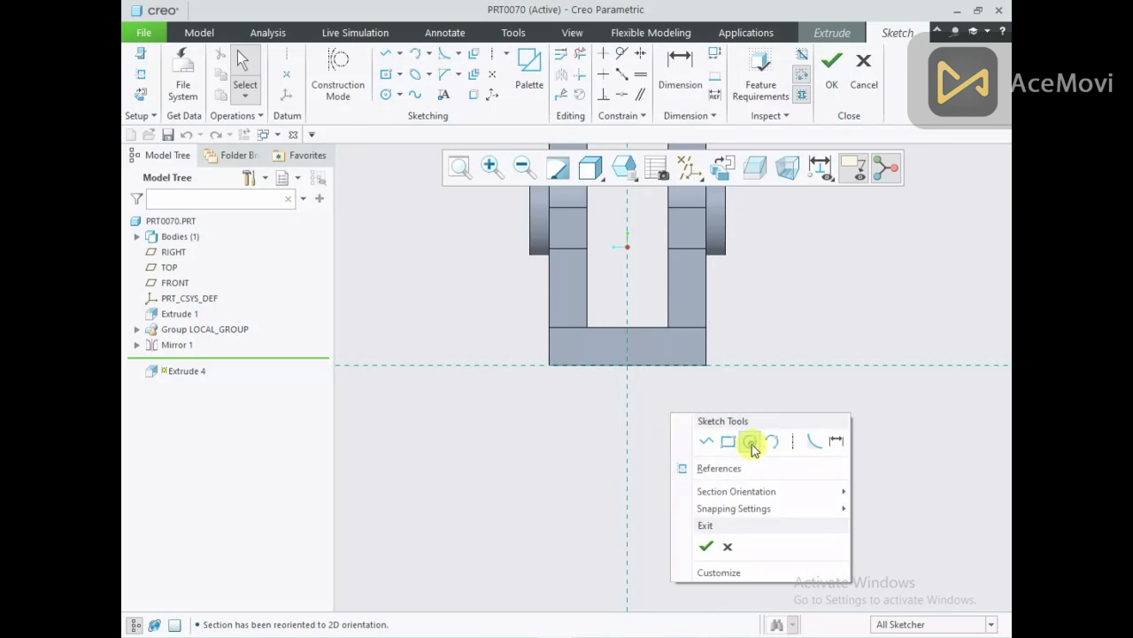
{"action": "left_click", "coordinate": [752, 441]}
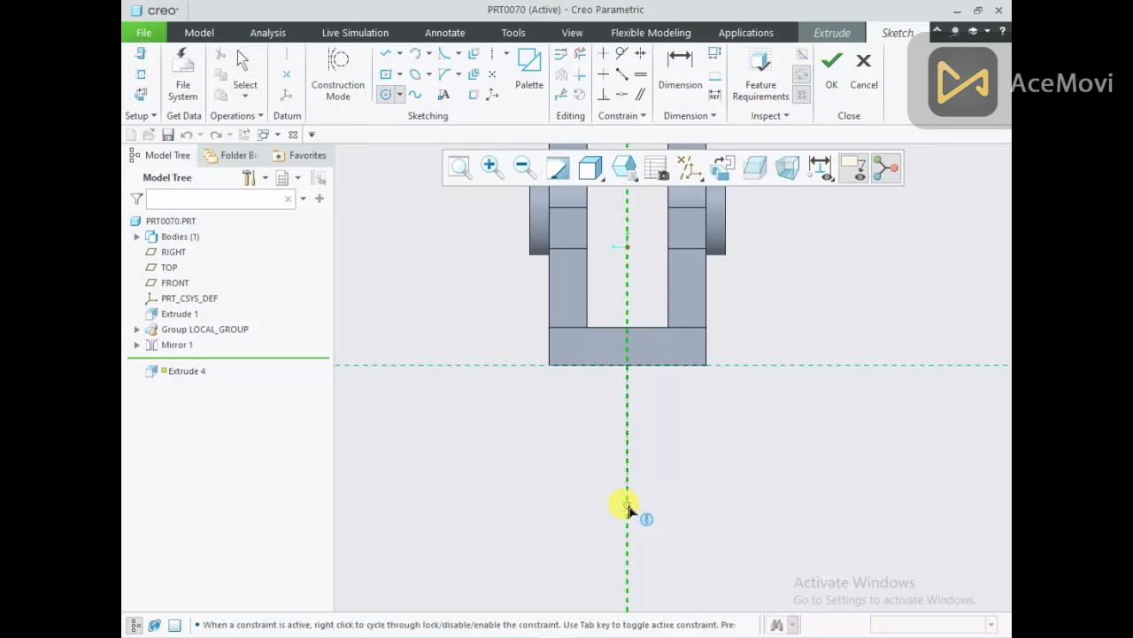
{"action": "left_click", "coordinate": [704, 477]}
{"action": "middle_click", "coordinate": [704, 478]}
{"action": "double_click", "coordinate": [564, 466]}
{"action": "key", "text": "BackSpace"}
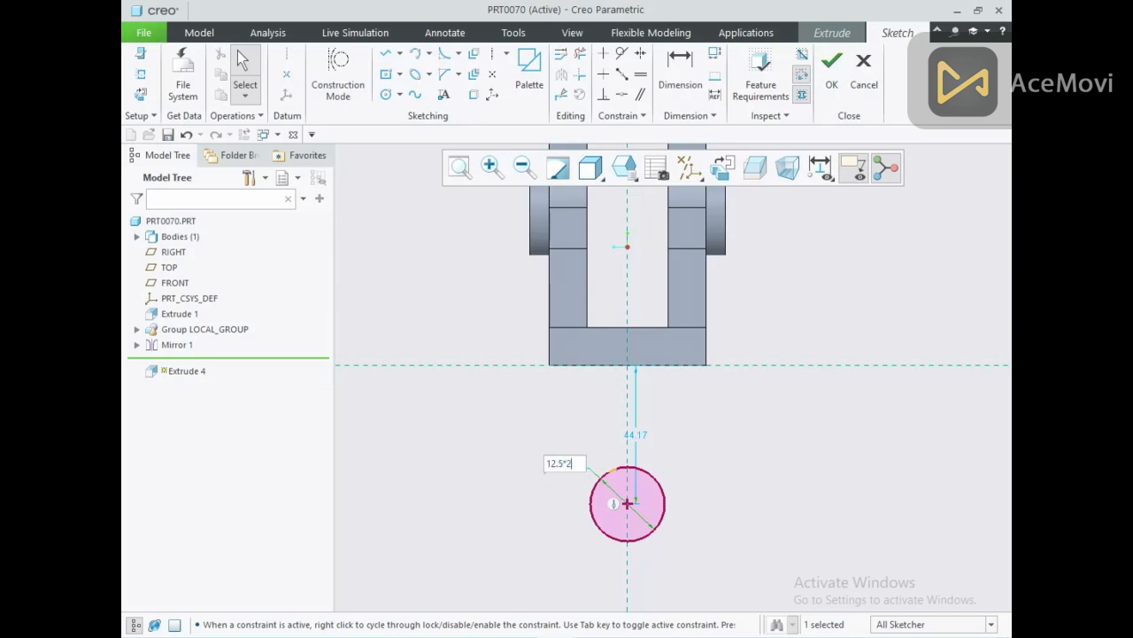
{"action": "key", "text": "Return"}
{"action": "left_click", "coordinate": [531, 499]}
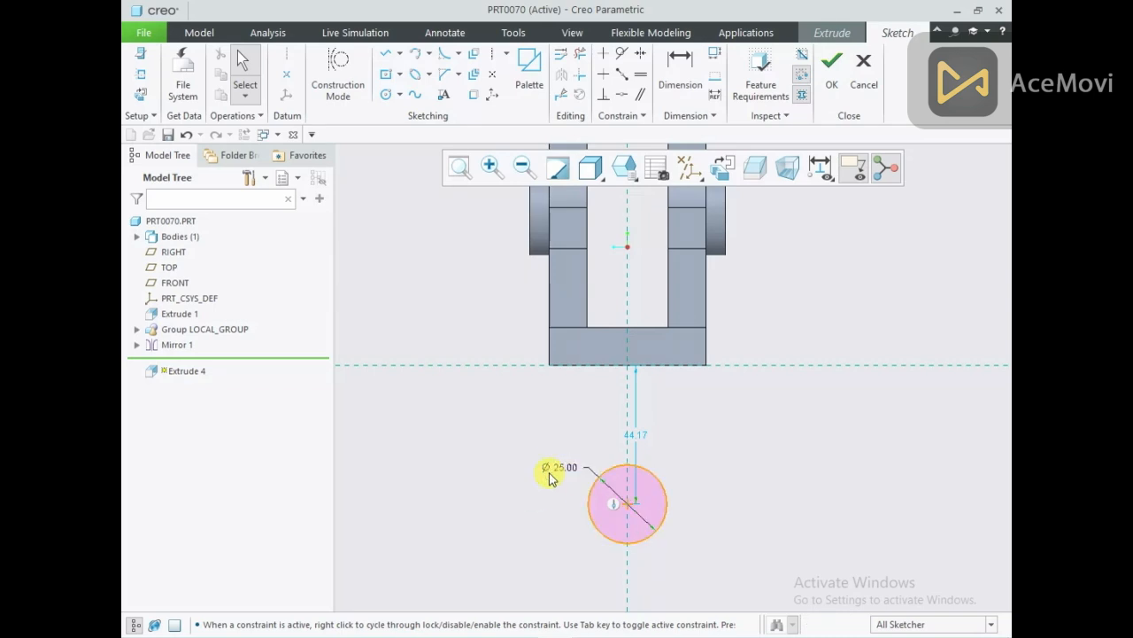
Step: Draw a line from one corner of the block's horizontal reference edge to the circle, tangent to it
{"action": "right_click", "coordinate": [474, 392]}
{"action": "left_click", "coordinate": [508, 417]}
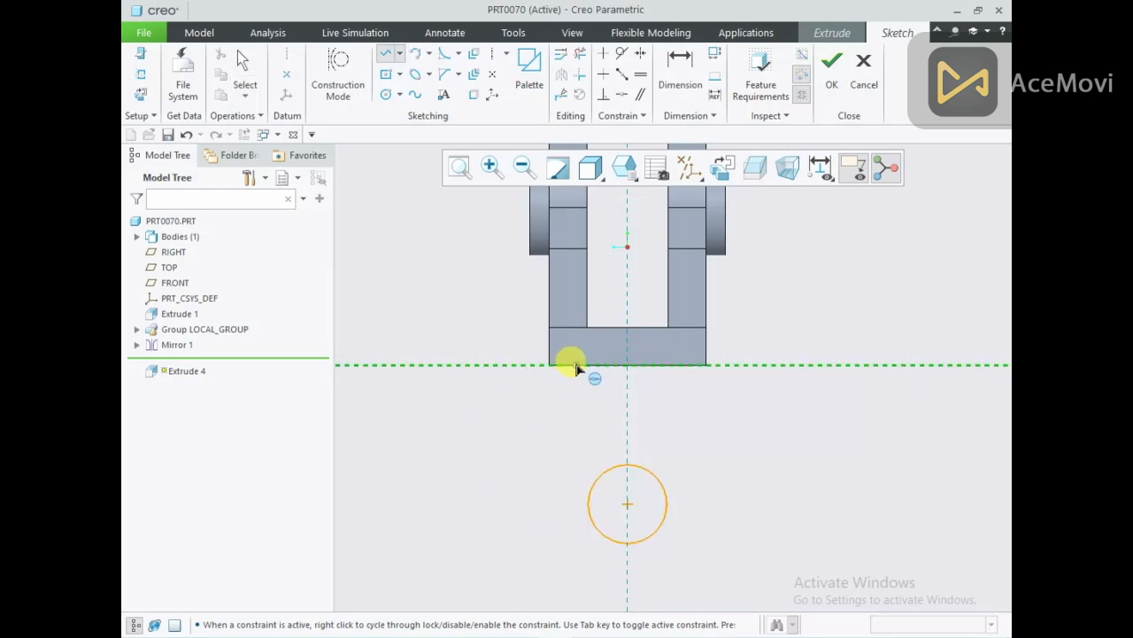
{"action": "left_click", "coordinate": [577, 523]}
{"action": "middle_click", "coordinate": [576, 524]}
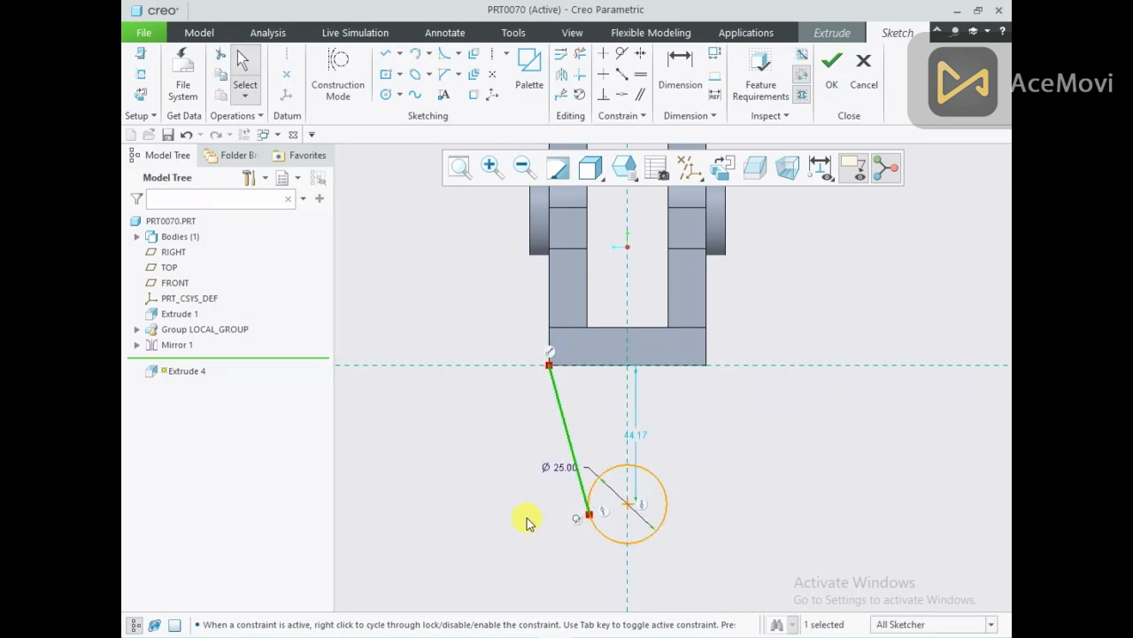
{"action": "left_click", "coordinate": [622, 53]}
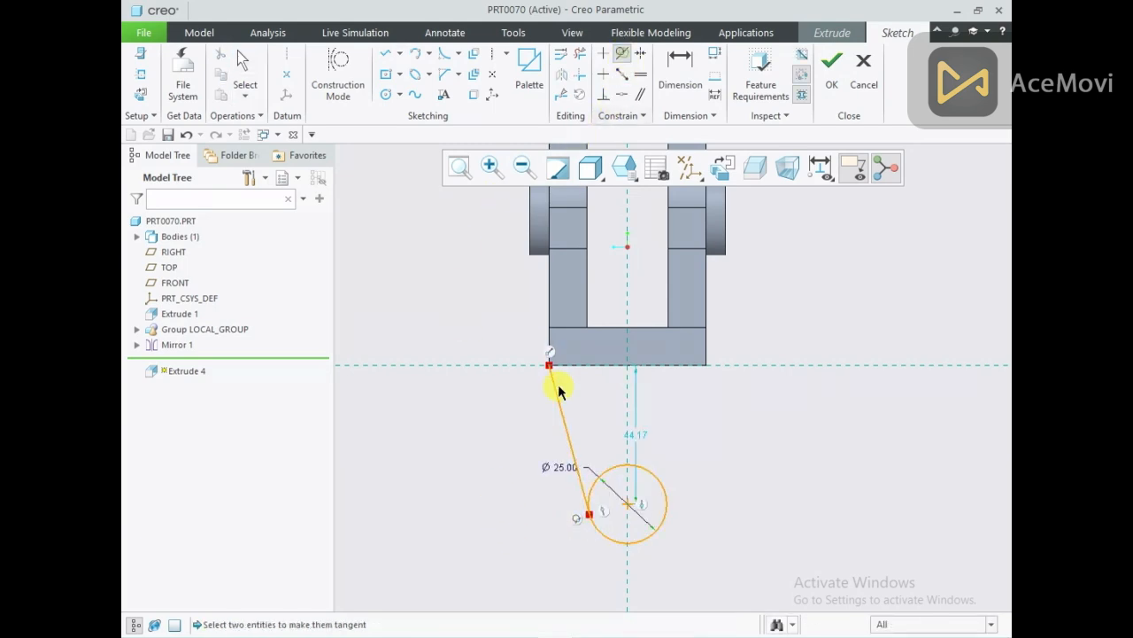
{"action": "left_click", "coordinate": [582, 490]}
{"action": "left_click", "coordinate": [606, 540]}
{"action": "left_click", "coordinate": [582, 484]}
{"action": "left_click", "coordinate": [602, 534]}
{"action": "middle_click", "coordinate": [547, 525]}
Step: Mirror the tangent line about the vertical reference and close the profile with a line along the block's edge
{"action": "left_click", "coordinate": [567, 423]}
{"action": "left_click", "coordinate": [563, 78]}
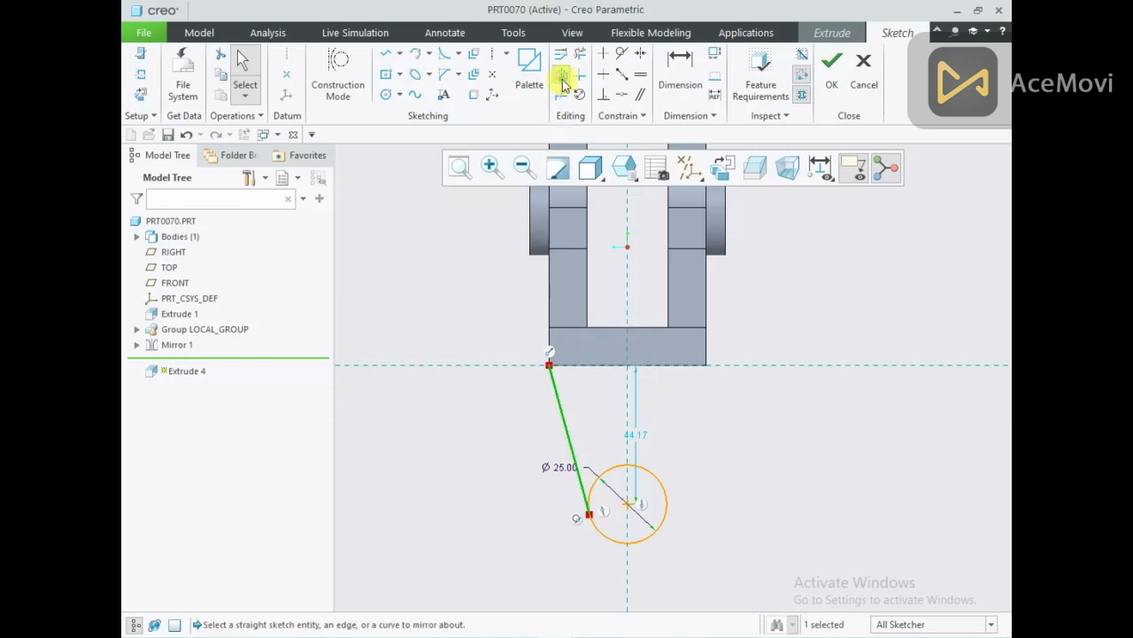
{"action": "left_click", "coordinate": [628, 386]}
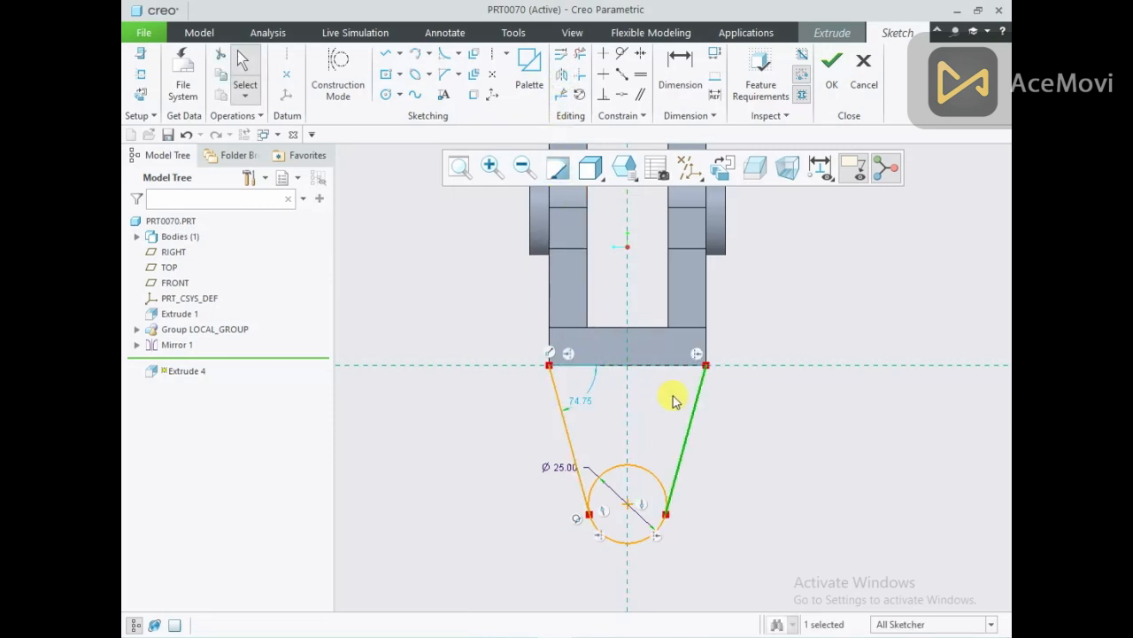
{"action": "right_click", "coordinate": [466, 222]}
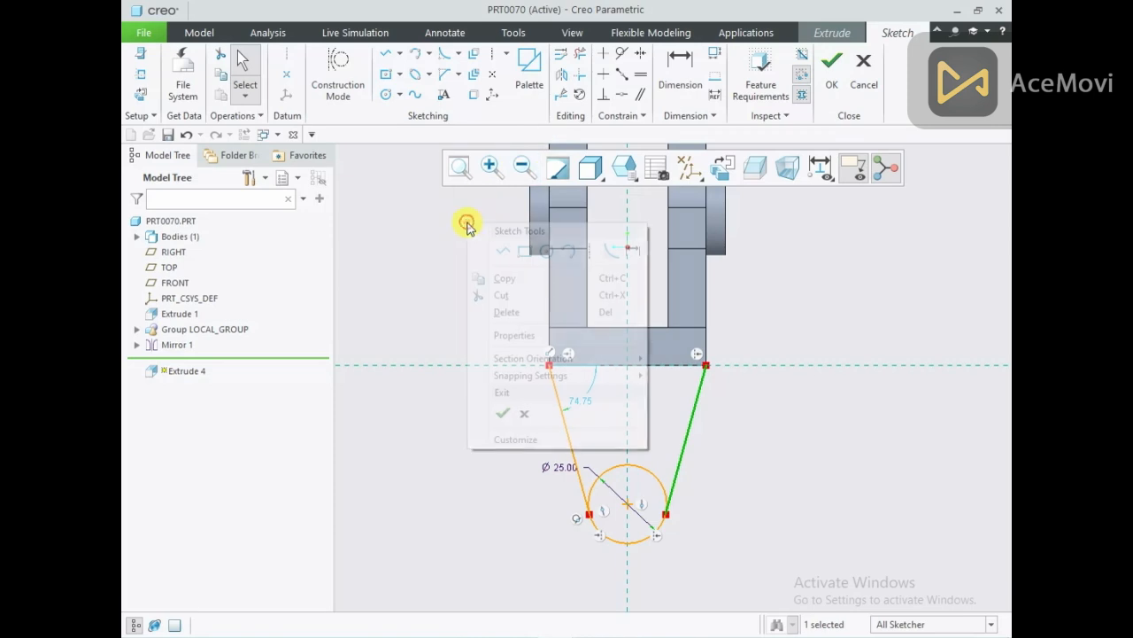
{"action": "left_click", "coordinate": [510, 254]}
{"action": "left_click", "coordinate": [548, 364]}
{"action": "left_click", "coordinate": [705, 365]}
{"action": "middle_click", "coordinate": [724, 424]}
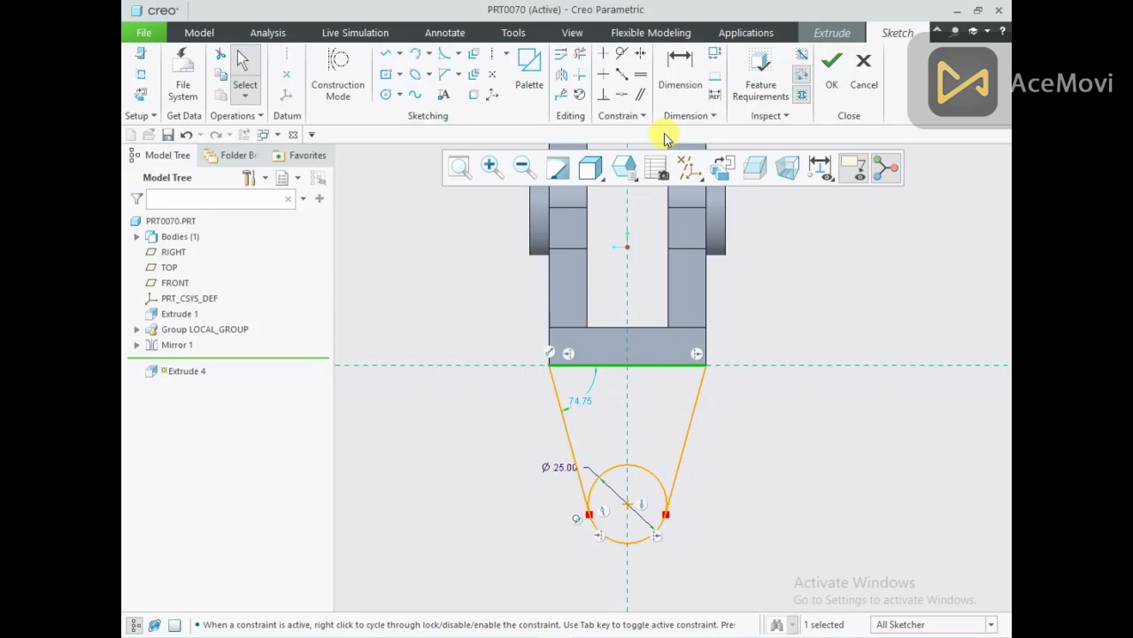
Step: Trim away the circle's inner arc so that the profile forms one closed tapered outline
{"action": "left_click", "coordinate": [580, 53]}
{"action": "left_click", "coordinate": [618, 479]}
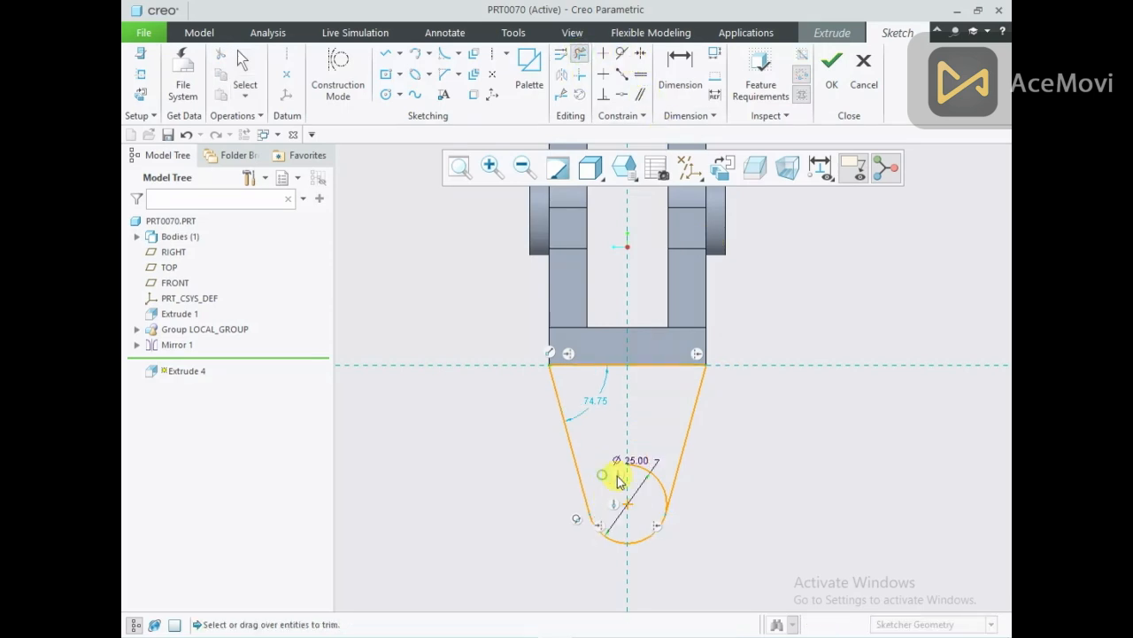
{"action": "left_click", "coordinate": [650, 481]}
{"action": "middle_click", "coordinate": [653, 470]}
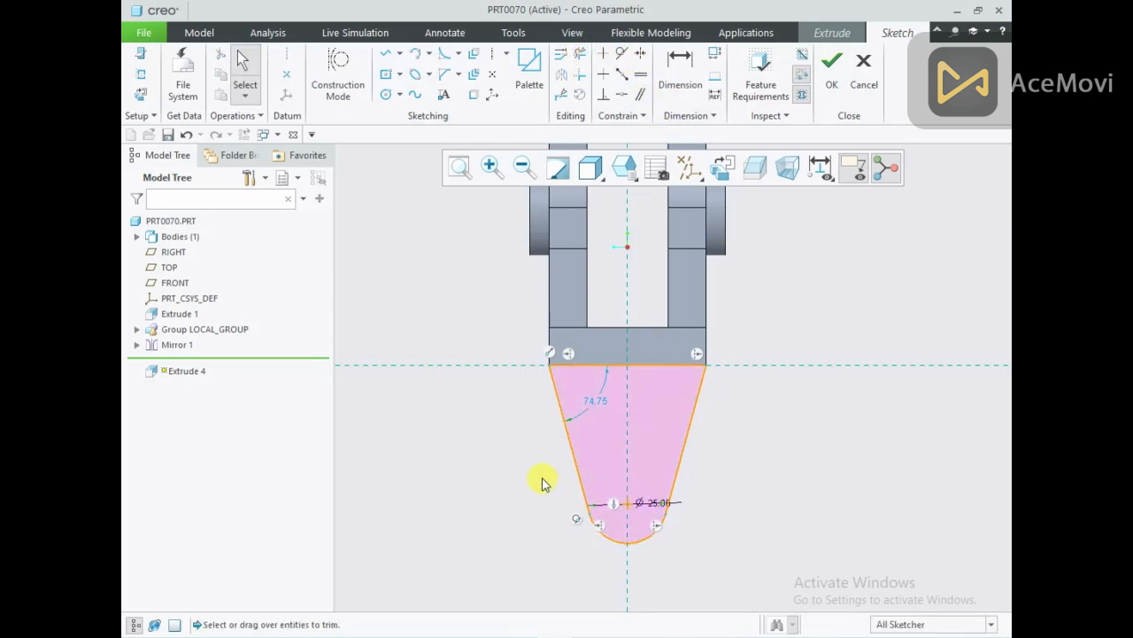
Step: Dimension the distance from the profile's straight edge to the arc's centre as 25 mm
{"action": "right_click", "coordinate": [493, 431]}
{"action": "left_click", "coordinate": [660, 459]}
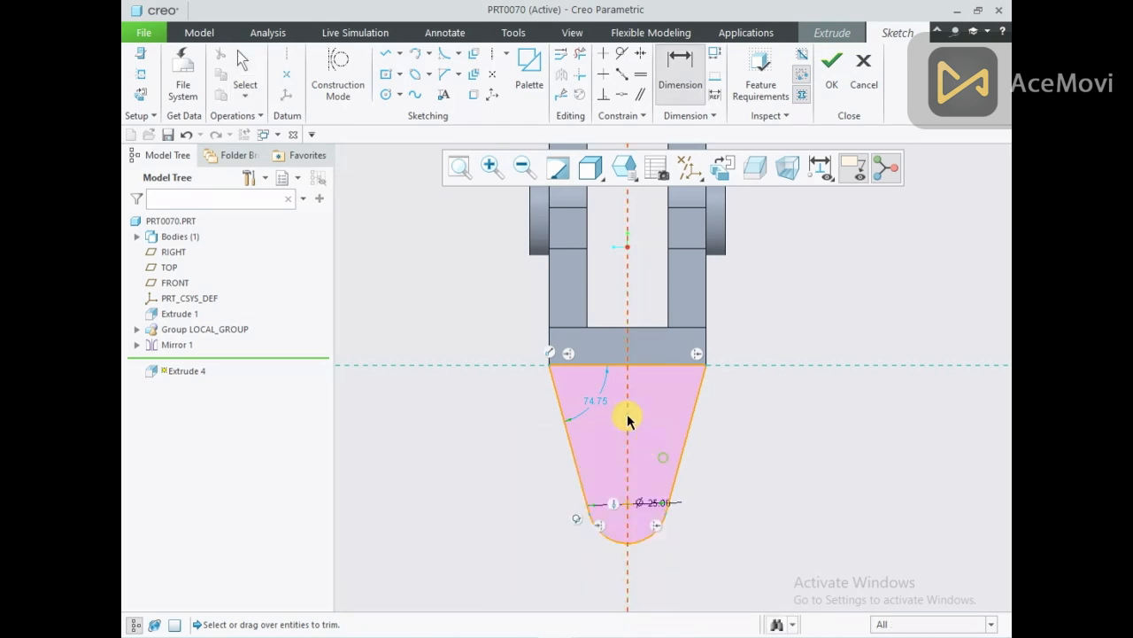
{"action": "left_click", "coordinate": [609, 363]}
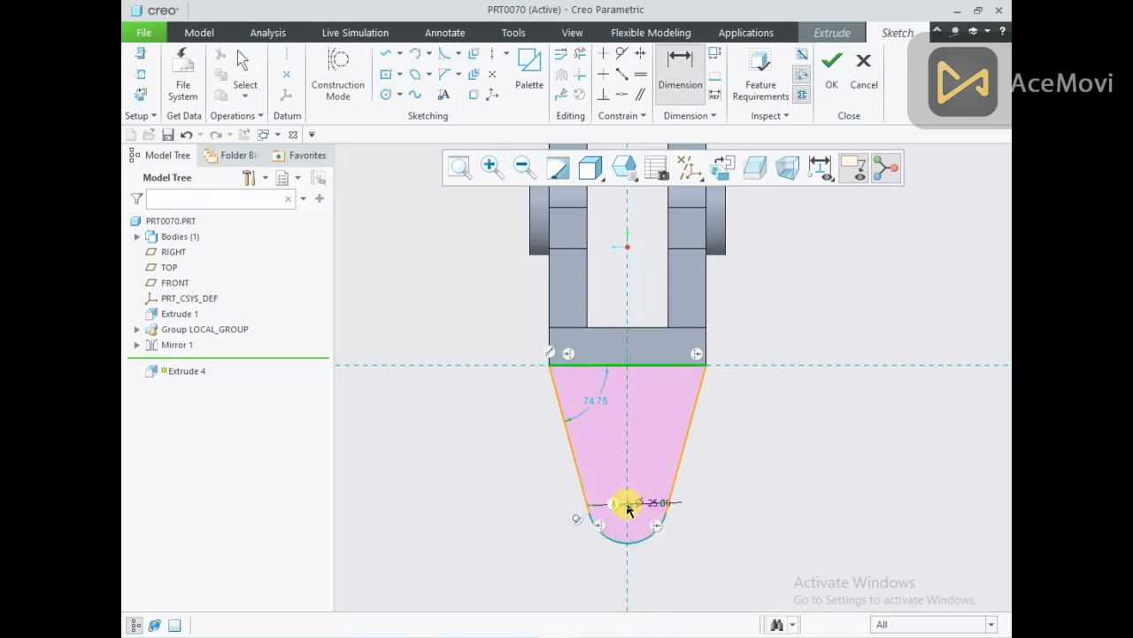
{"action": "middle_click", "coordinate": [518, 422]}
{"action": "type", "text": "25"}
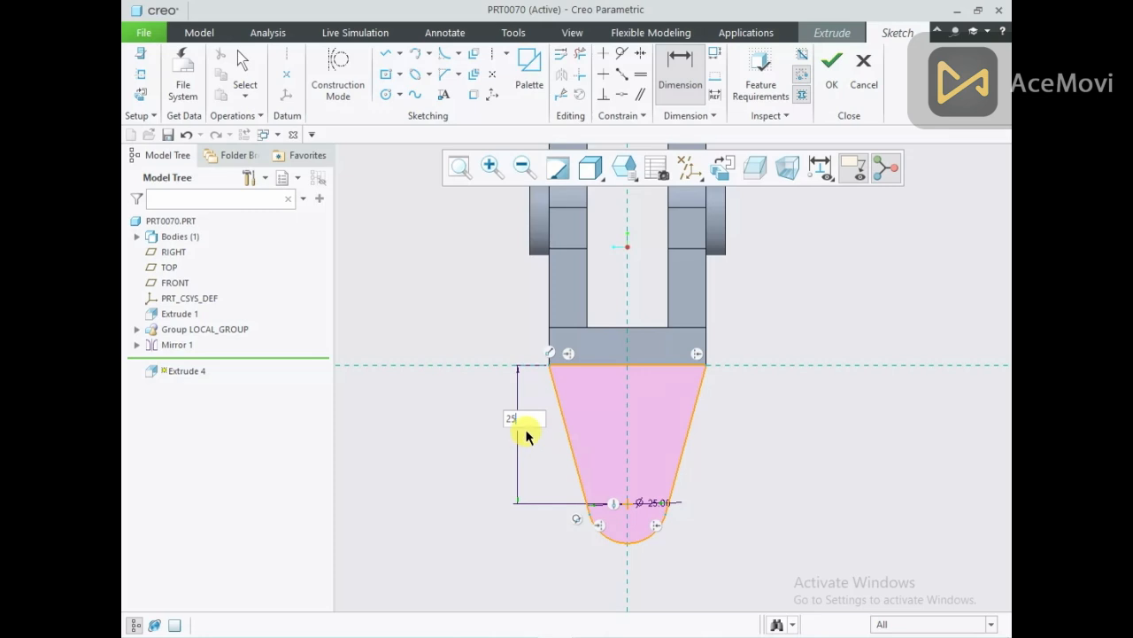
{"action": "key", "text": "Return"}
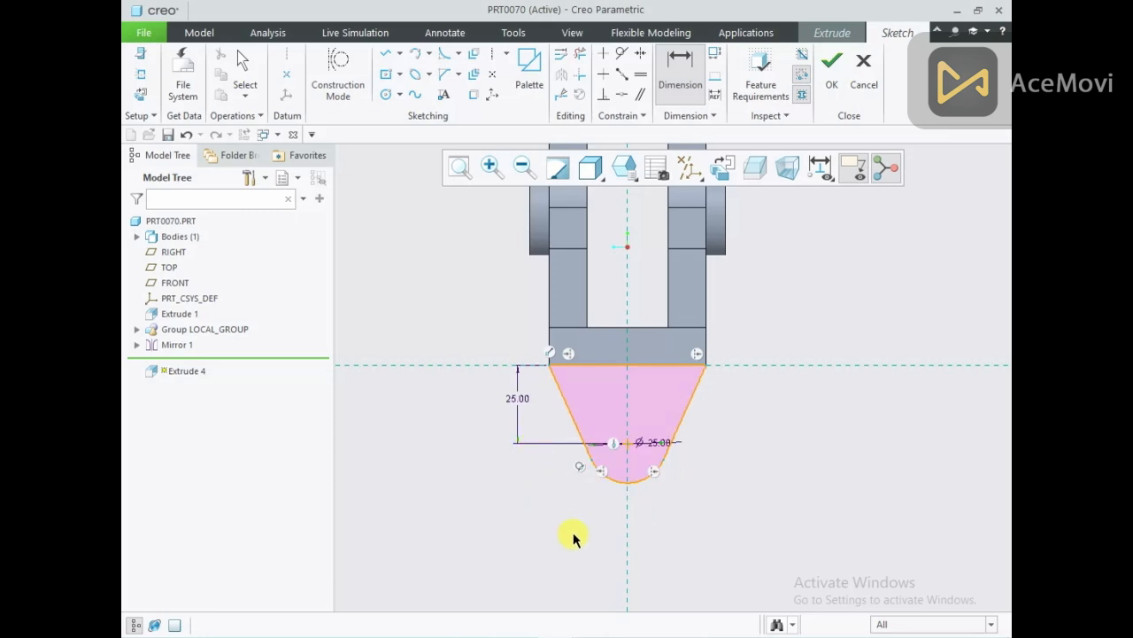
Step: Check the lug's hole radius in the reference drawing and add an 18 mm diameter circle concentric with the rounded end
{"action": "left_click", "coordinate": [587, 635]}
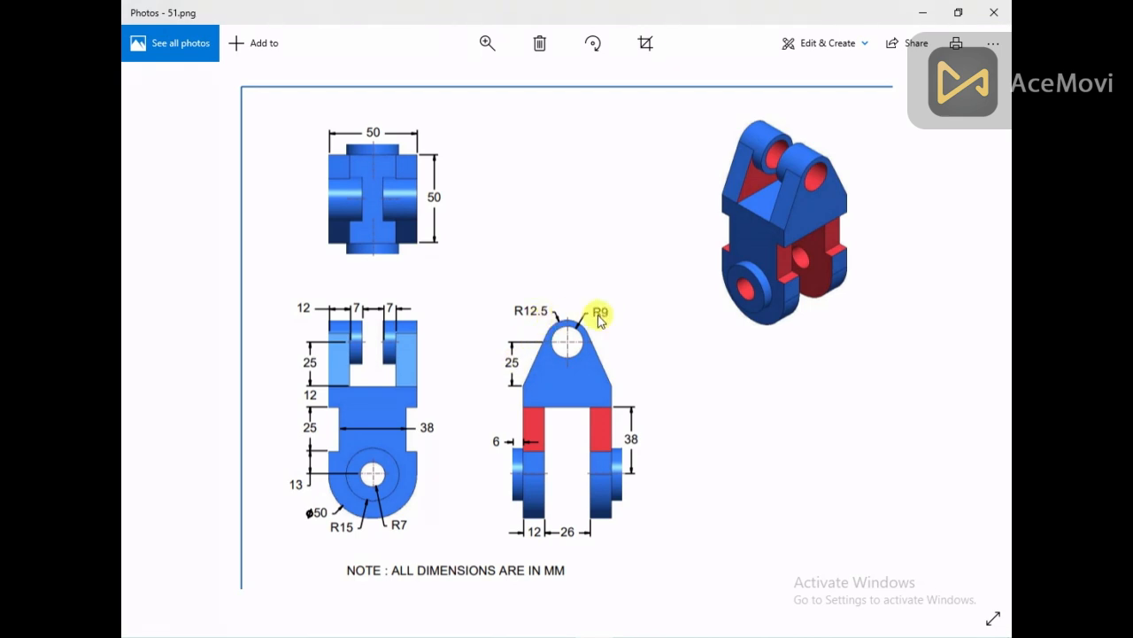
{"action": "left_click", "coordinate": [592, 635]}
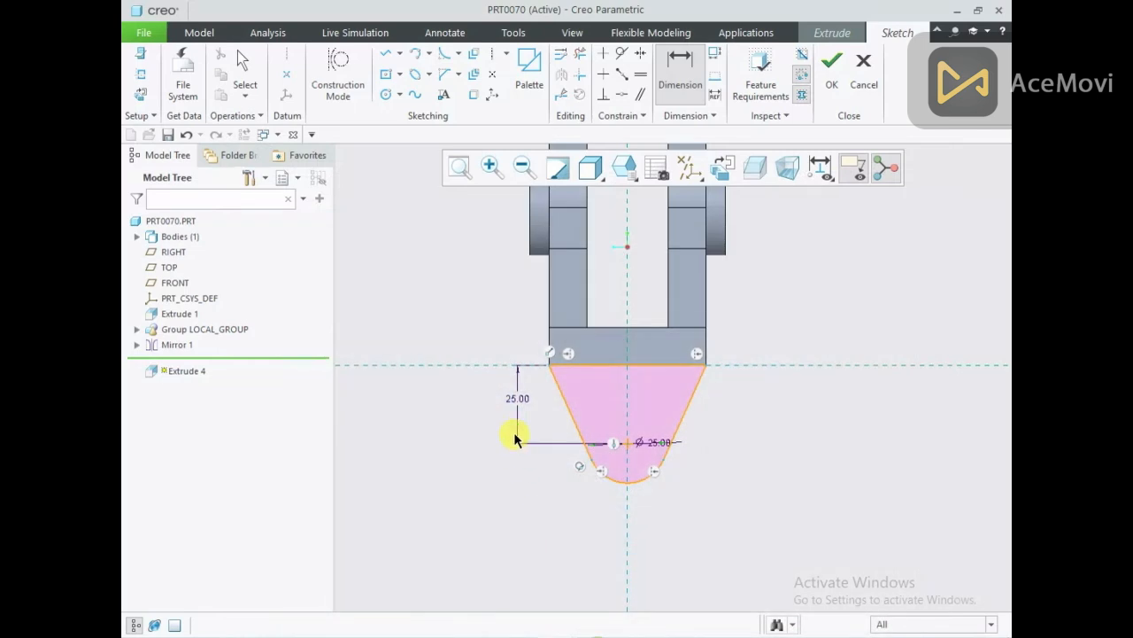
{"action": "right_click", "coordinate": [493, 444]}
{"action": "left_click", "coordinate": [566, 469]}
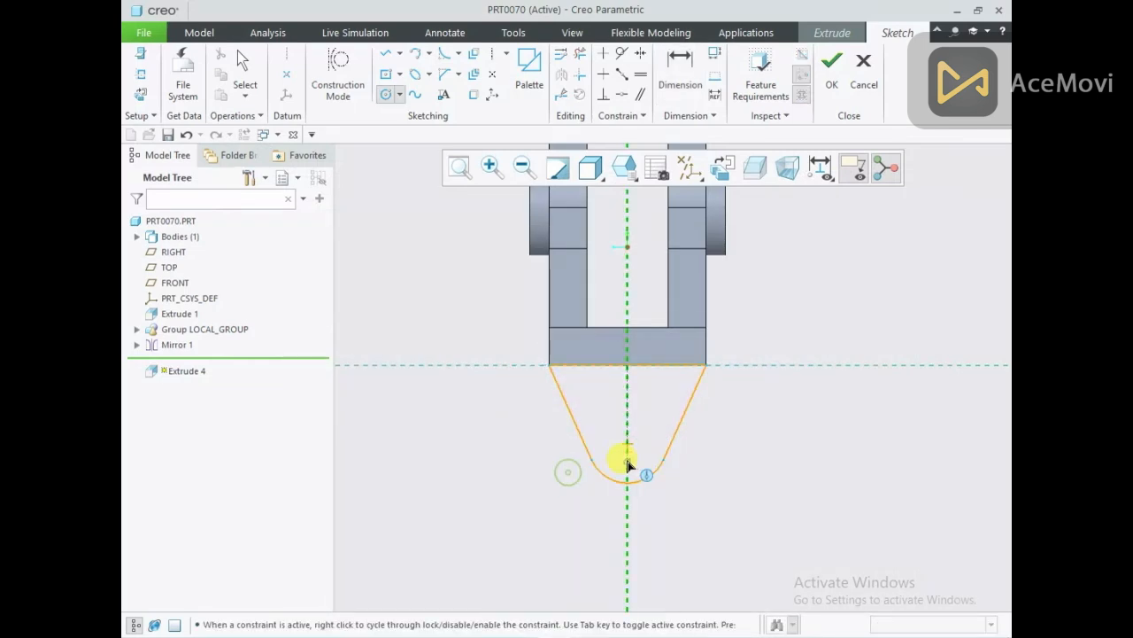
{"action": "left_click", "coordinate": [627, 444]}
{"action": "middle_click", "coordinate": [647, 415]}
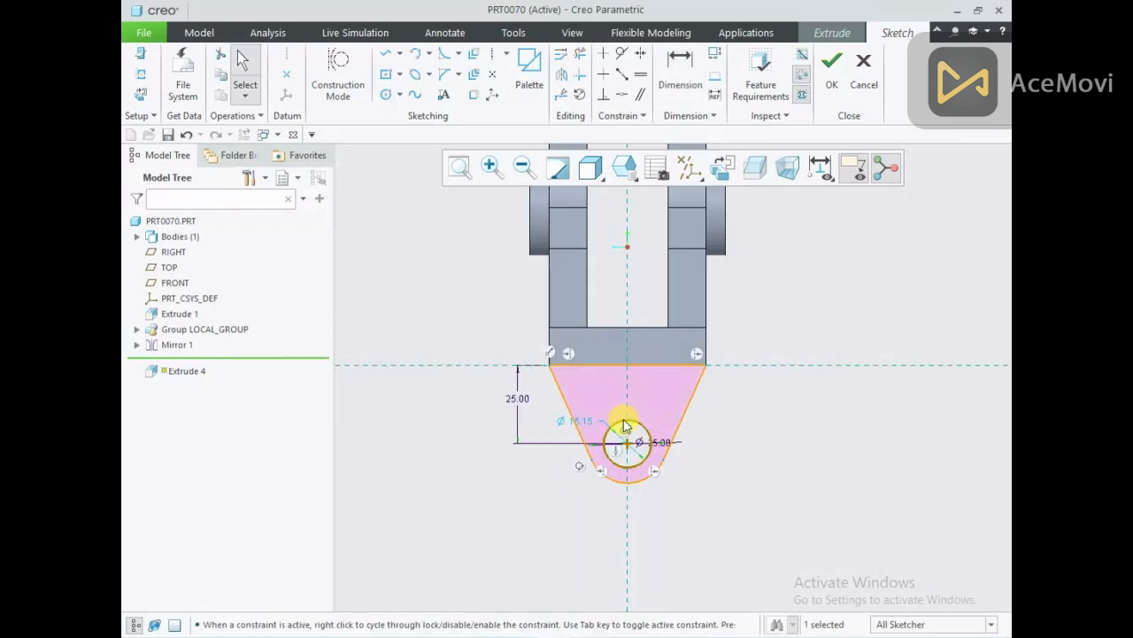
{"action": "double_click", "coordinate": [582, 424]}
{"action": "type", "text": "18"}
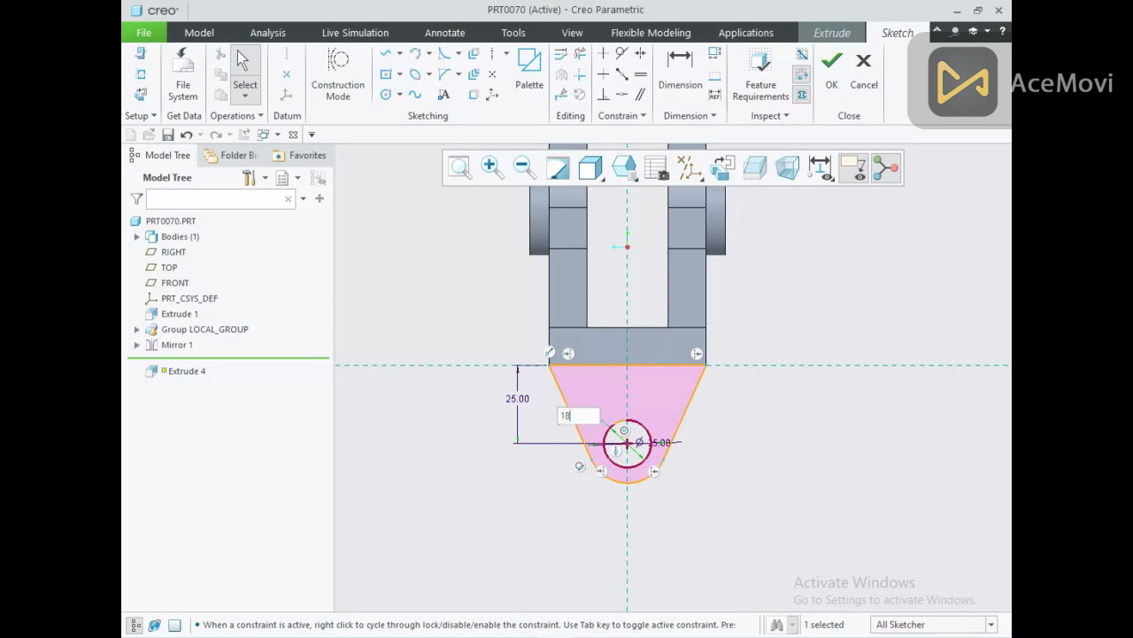
{"action": "key", "text": "Return"}
Step: Inspect the lug sketch on the block from several sides and check the lug's thickness in the reference drawing
{"action": "scroll", "coordinate": [567, 546], "scroll_direction": "up", "scroll_amount": 2}
{"action": "scroll", "coordinate": [588, 466], "scroll_direction": "down", "scroll_amount": 1}
{"action": "middle_click_drag", "start_coordinate": [625, 424], "coordinate": [564, 411]}
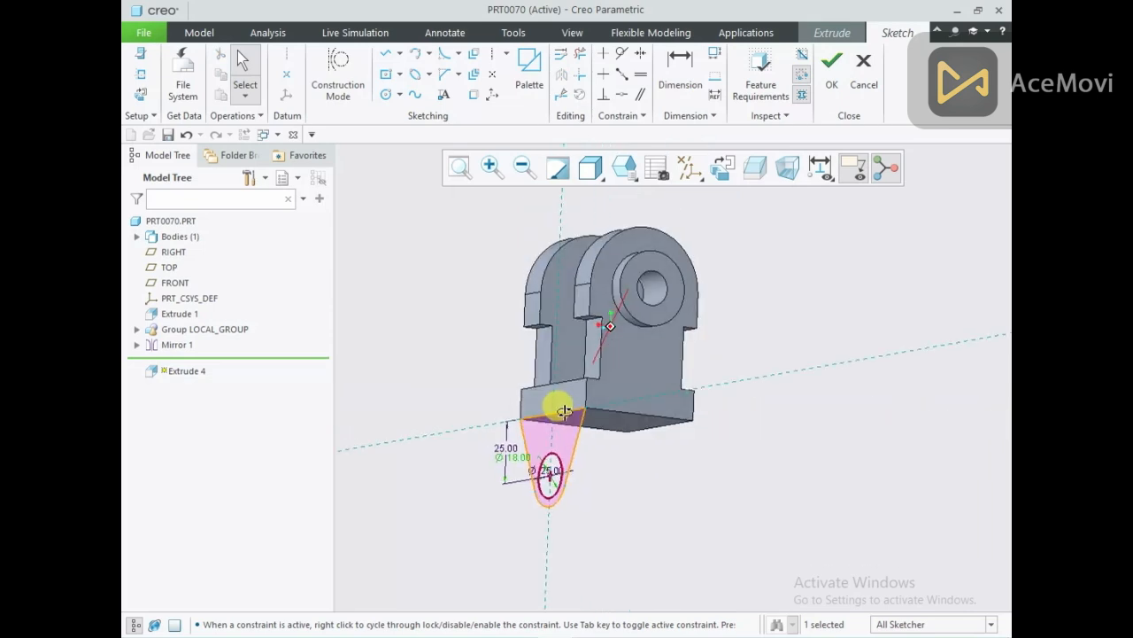
{"action": "left_click", "coordinate": [595, 636]}
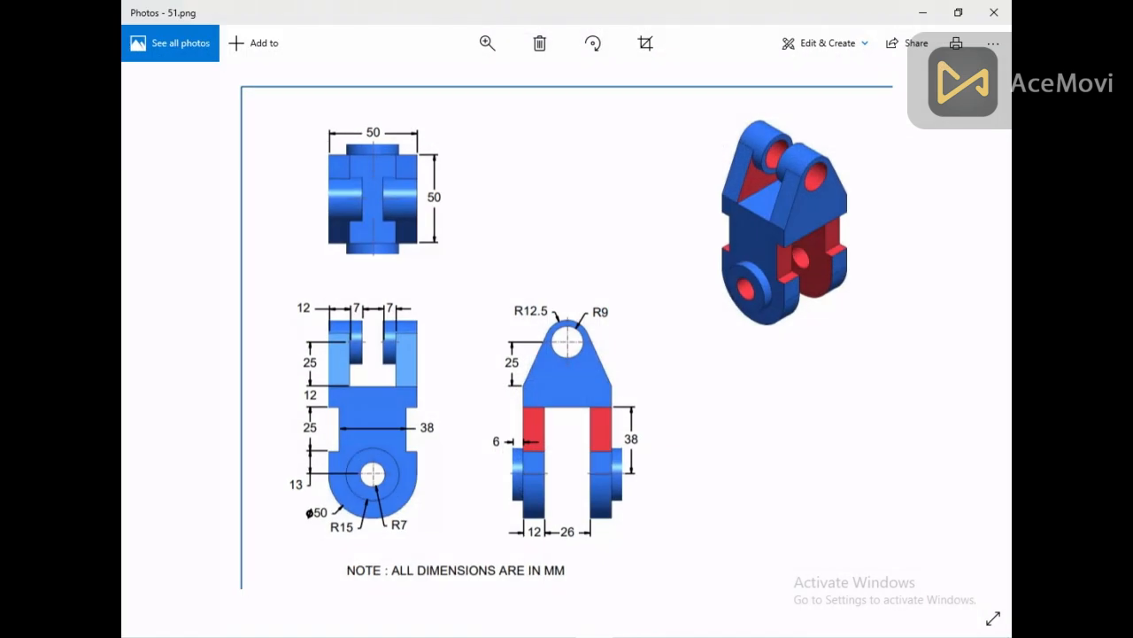
{"action": "left_click", "coordinate": [595, 636]}
{"action": "left_click", "coordinate": [595, 636]}
{"action": "left_click", "coordinate": [595, 636]}
{"action": "middle_click_drag", "start_coordinate": [614, 572], "coordinate": [620, 257]}
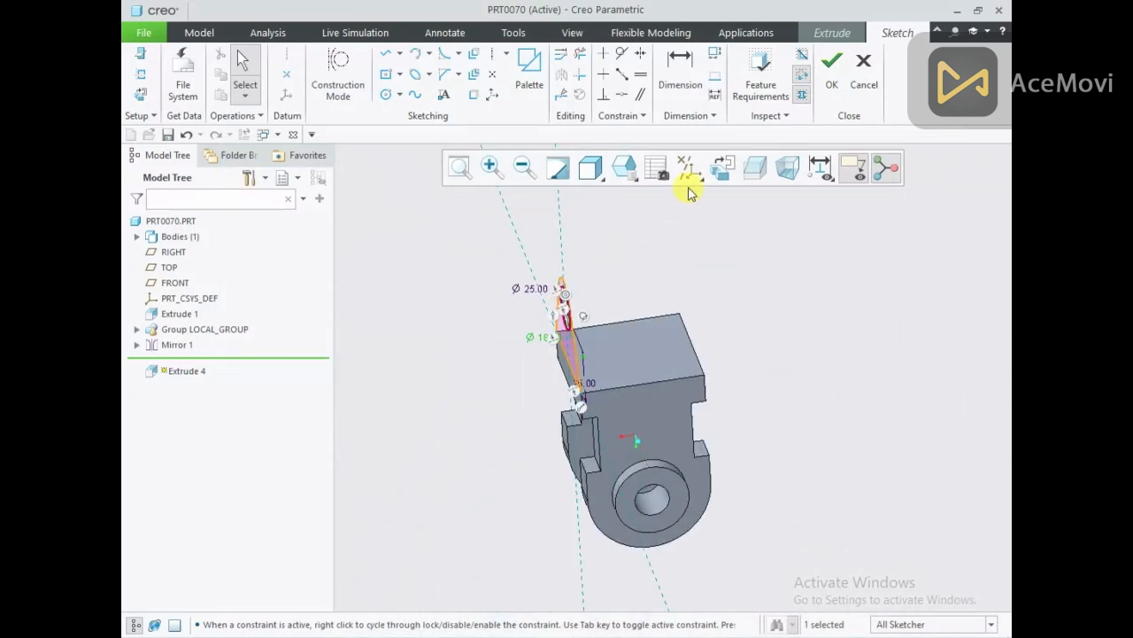
Step: Finish the lug sketch and extrude it 12 mm as a solid, with the direction reversed to run over the block
{"action": "left_click", "coordinate": [831, 71]}
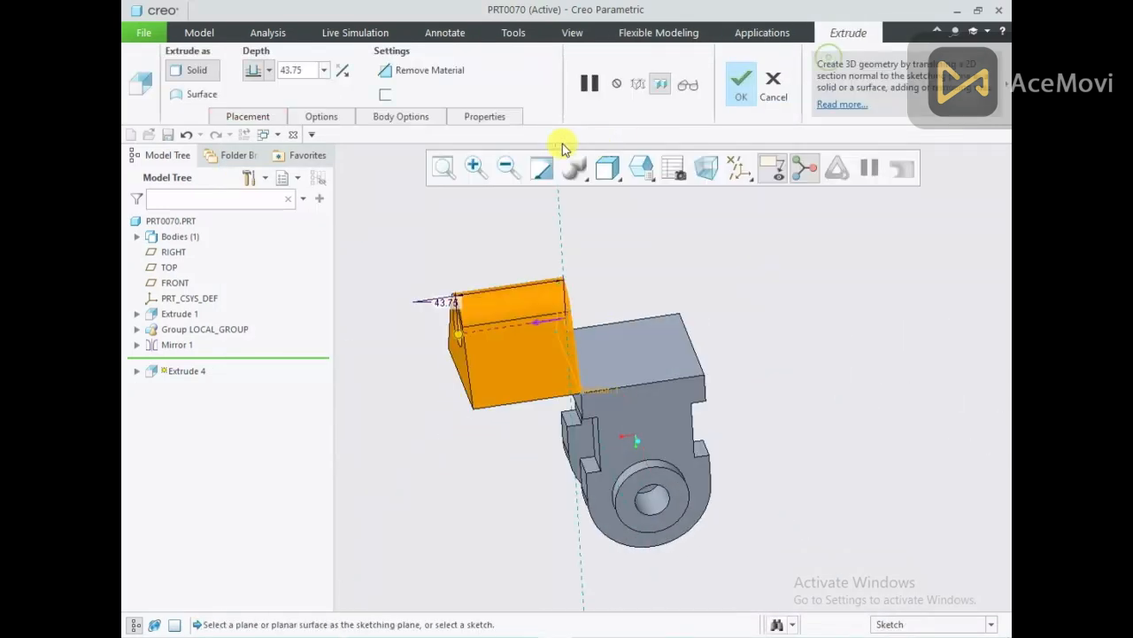
{"action": "left_click", "coordinate": [343, 74]}
{"action": "type", "text": "12"}
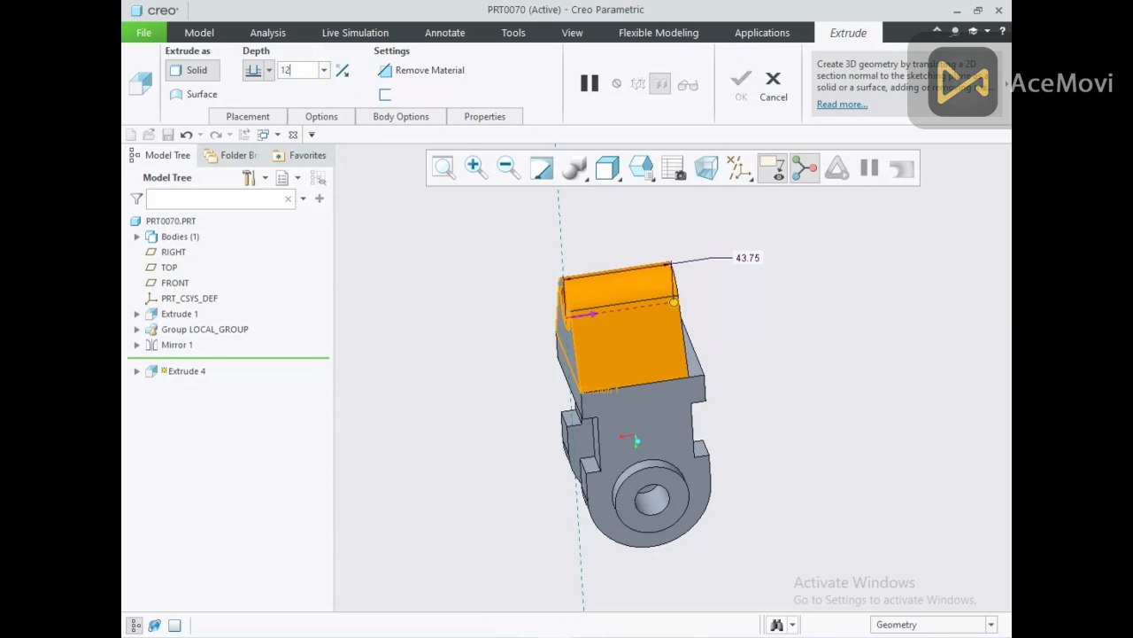
{"action": "key", "text": "Return"}
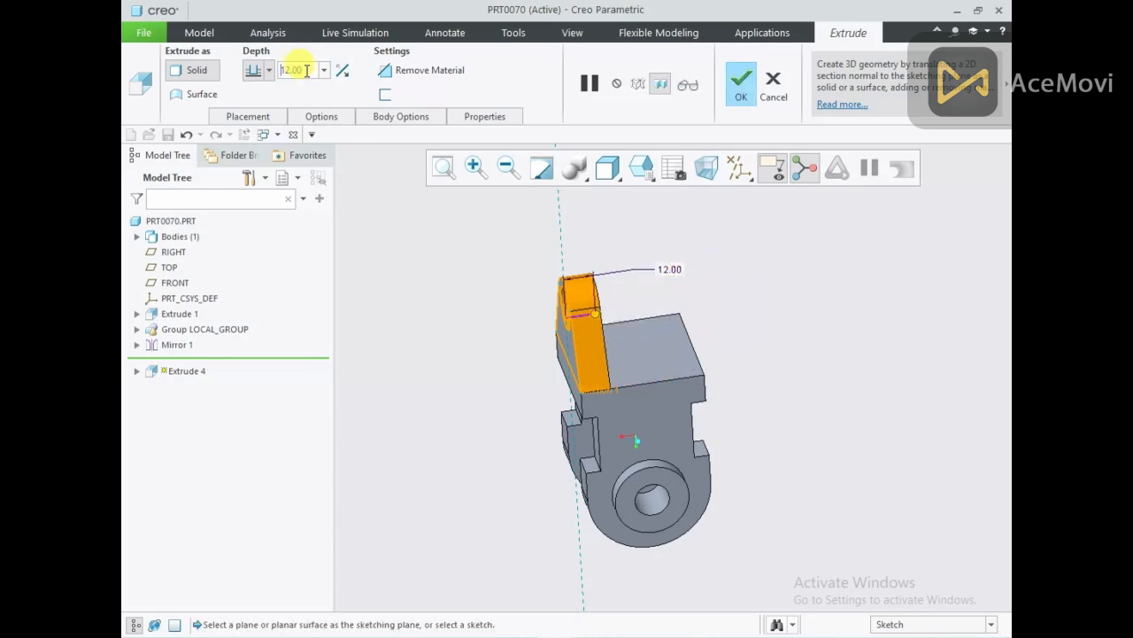
{"action": "left_click", "coordinate": [741, 97]}
Step: Start an extrusion sketch on the lug's inner face, viewed head-on, and check the ring dimensions in the reference drawing
{"action": "middle_click_drag", "start_coordinate": [716, 230], "coordinate": [617, 345]}
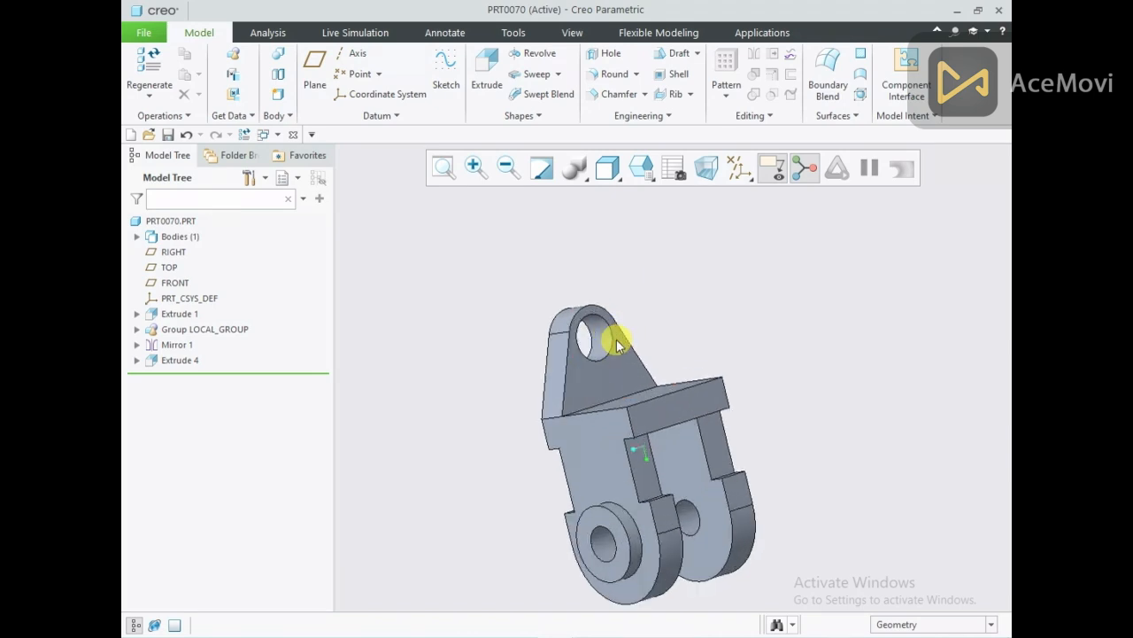
{"action": "left_click", "coordinate": [618, 345]}
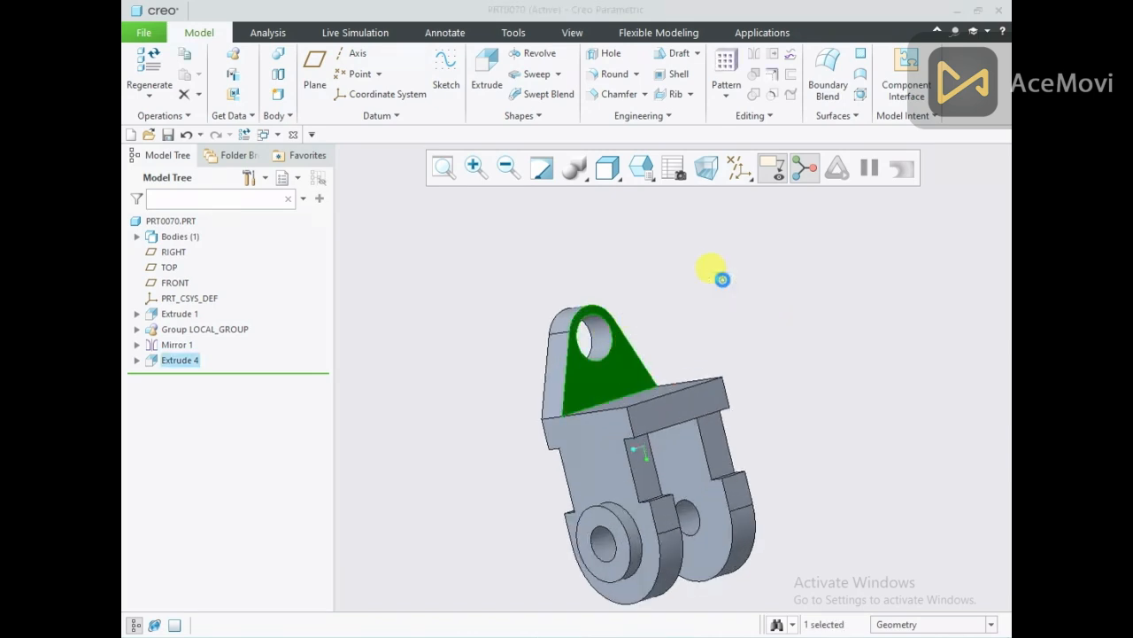
{"action": "left_click", "coordinate": [722, 168]}
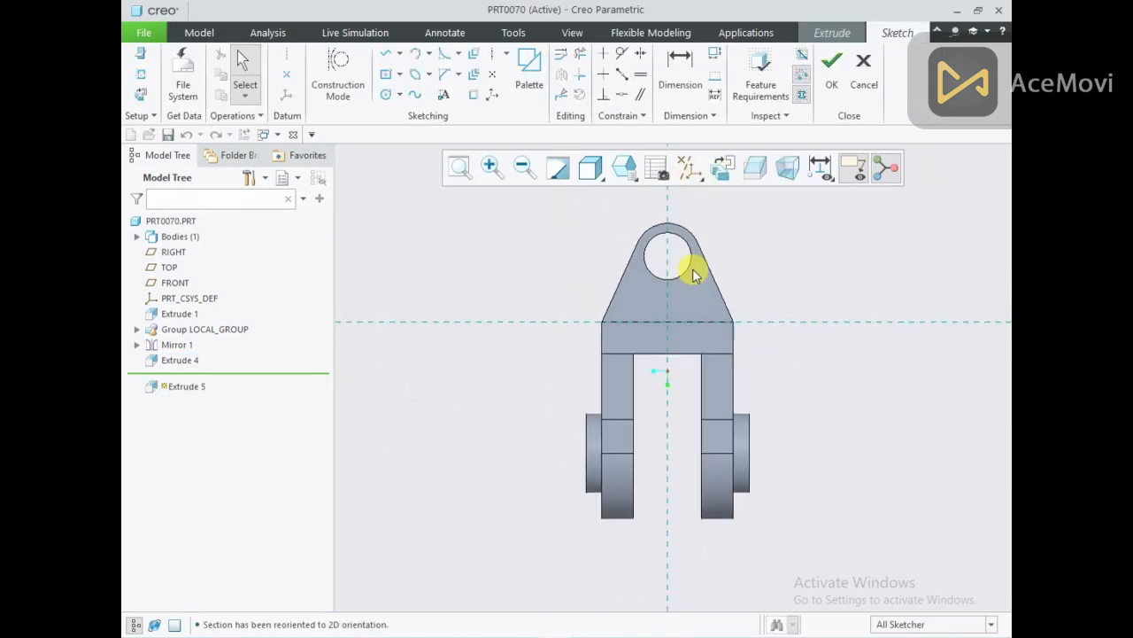
{"action": "scroll", "coordinate": [714, 223], "scroll_direction": "down", "scroll_amount": 1}
{"action": "left_click", "coordinate": [598, 636]}
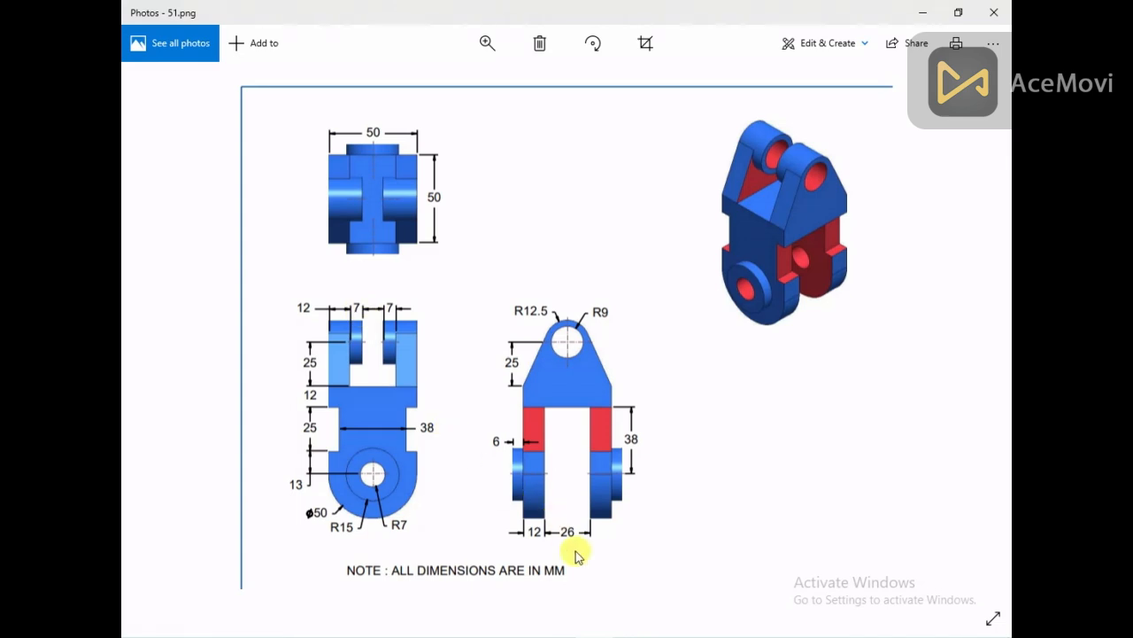
{"action": "left_click", "coordinate": [598, 636]}
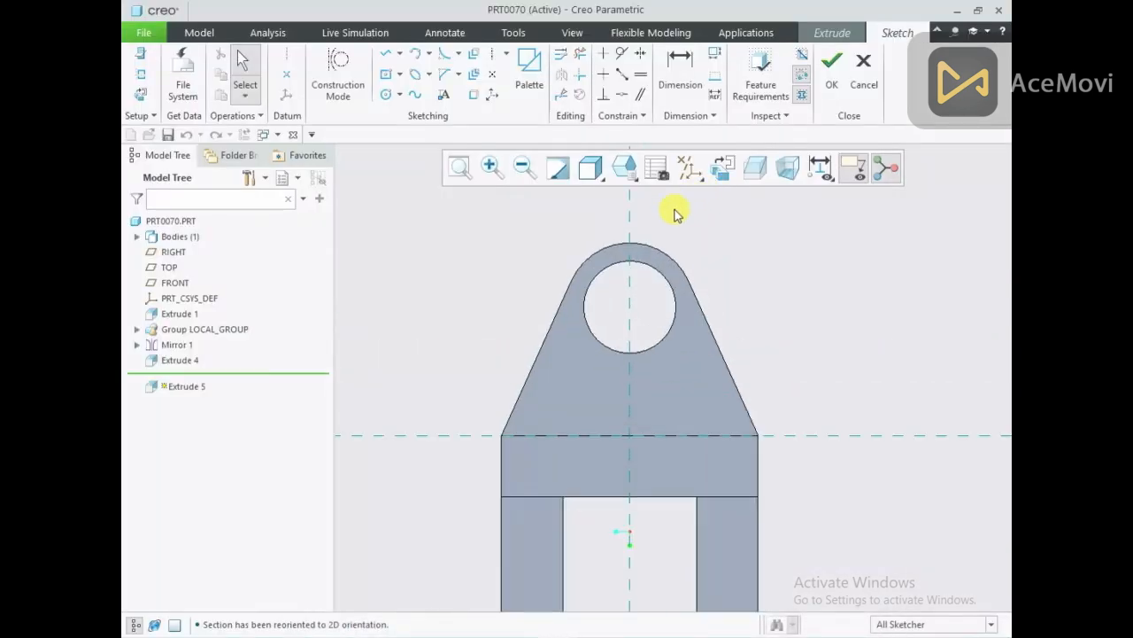
Step: Sketch two concentric circles at the hole's centre, one matching the lug's rounded end and one matching the hole edge
{"action": "right_click", "coordinate": [675, 213]}
{"action": "left_click", "coordinate": [742, 238]}
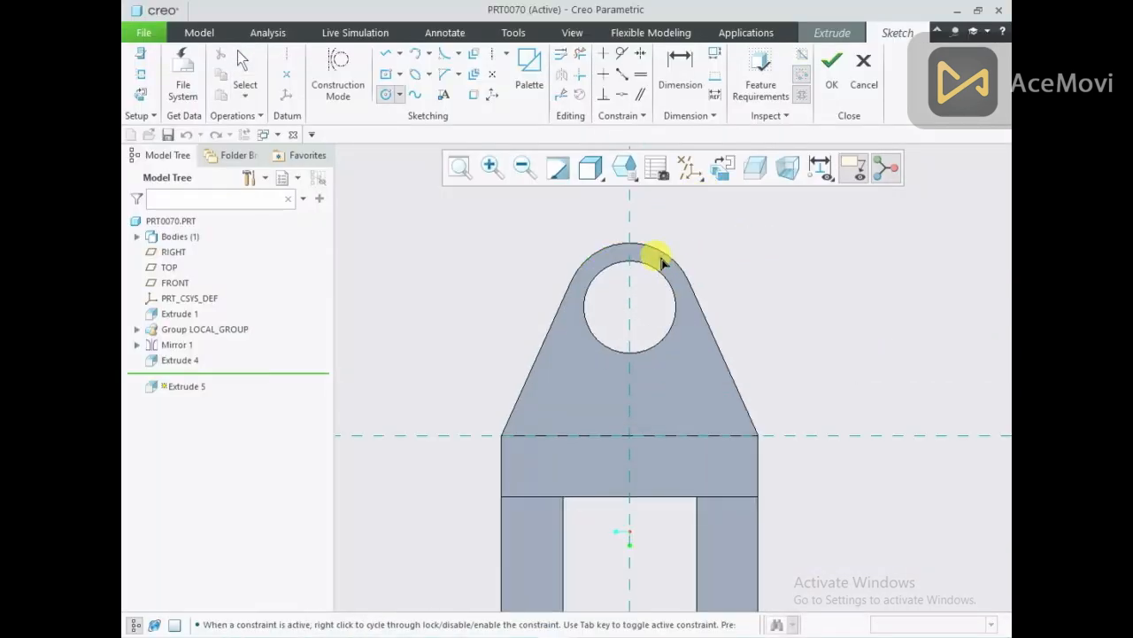
{"action": "left_click", "coordinate": [629, 307]}
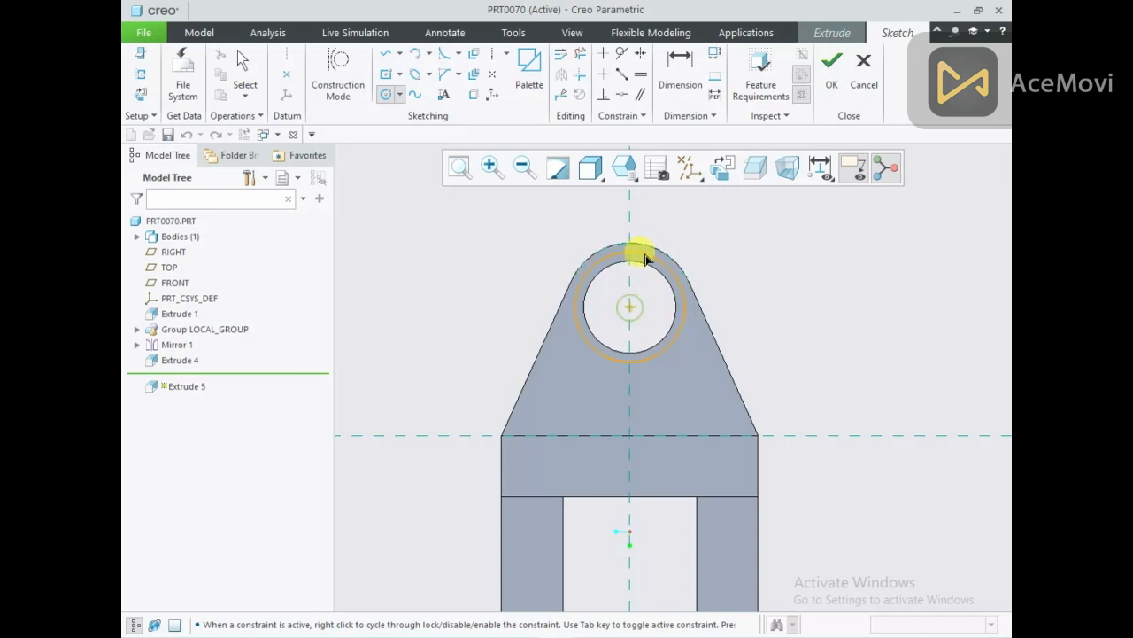
{"action": "left_click", "coordinate": [647, 252]}
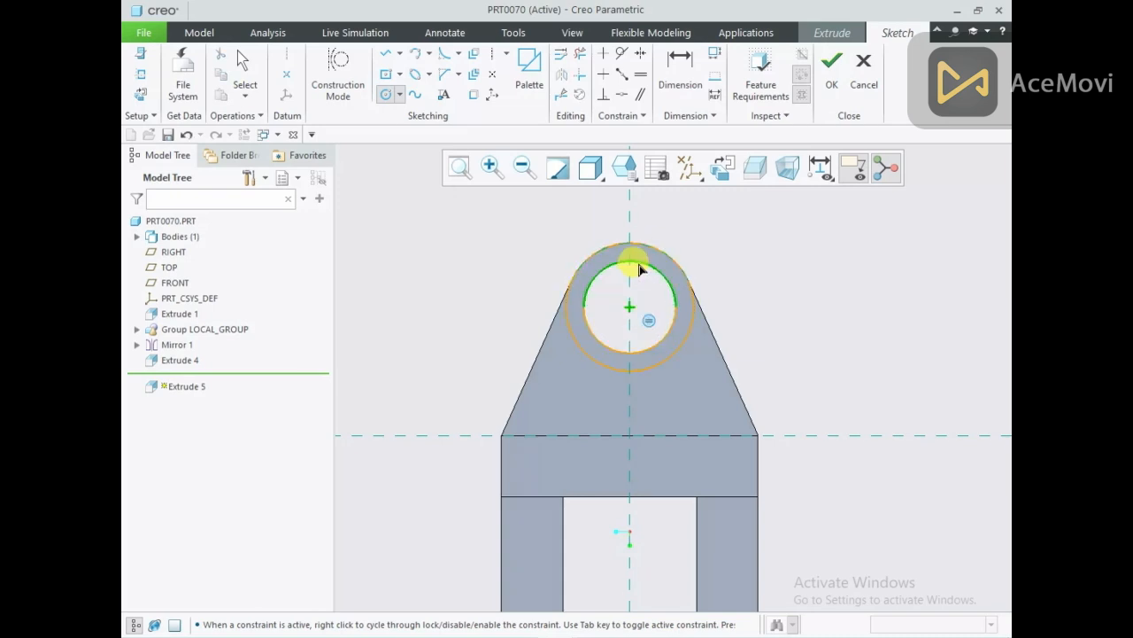
{"action": "middle_click", "coordinate": [692, 232]}
{"action": "middle_click_drag", "start_coordinate": [691, 233], "coordinate": [749, 237]}
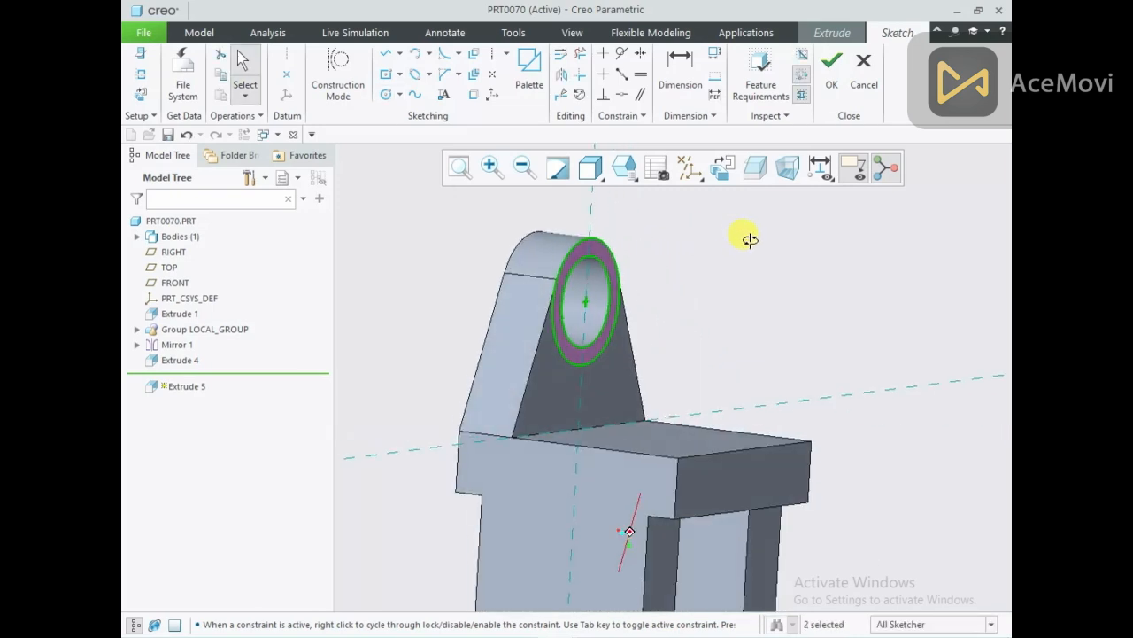
Step: Extrude the ring sketch 7 mm inward from the lug's inner face
{"action": "left_click", "coordinate": [829, 78]}
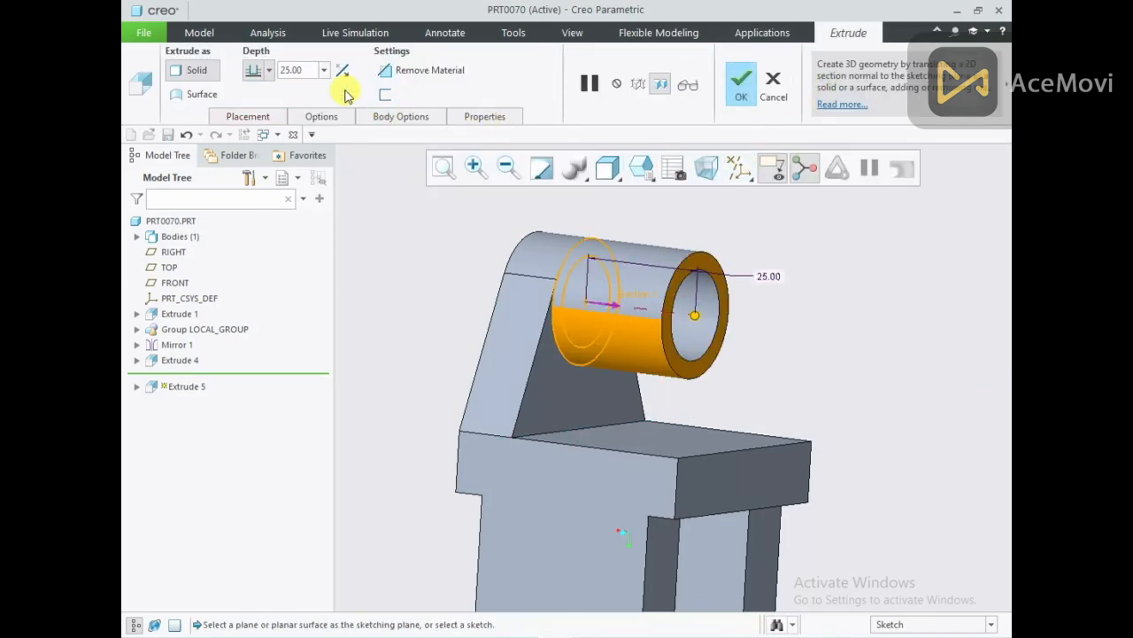
{"action": "type", "text": "7"}
{"action": "key", "text": "Return"}
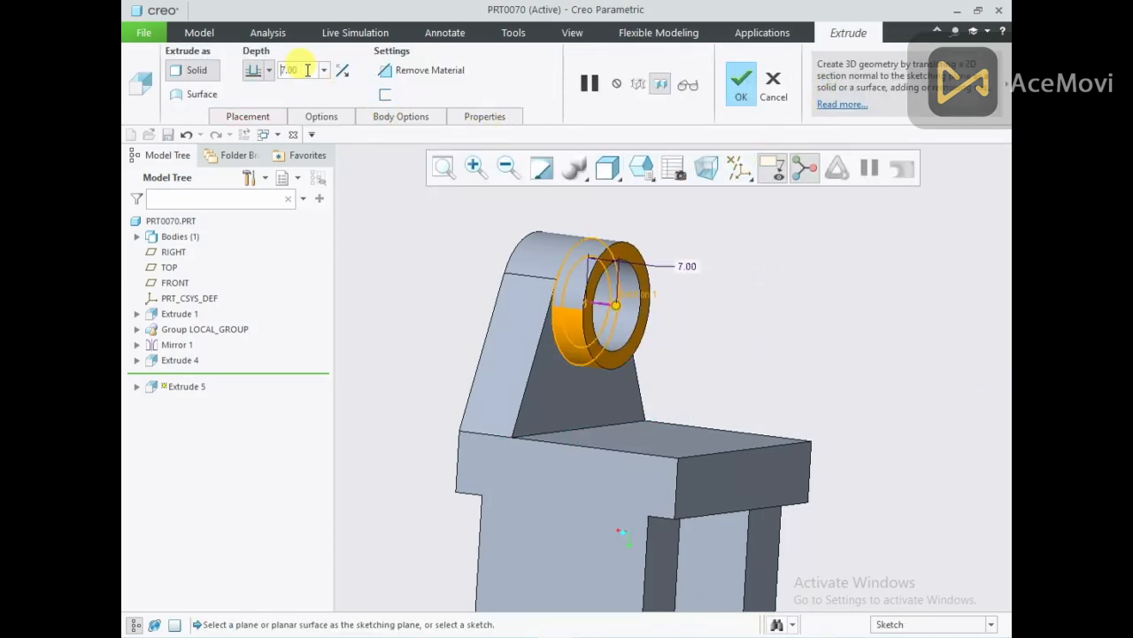
{"action": "left_click", "coordinate": [742, 89]}
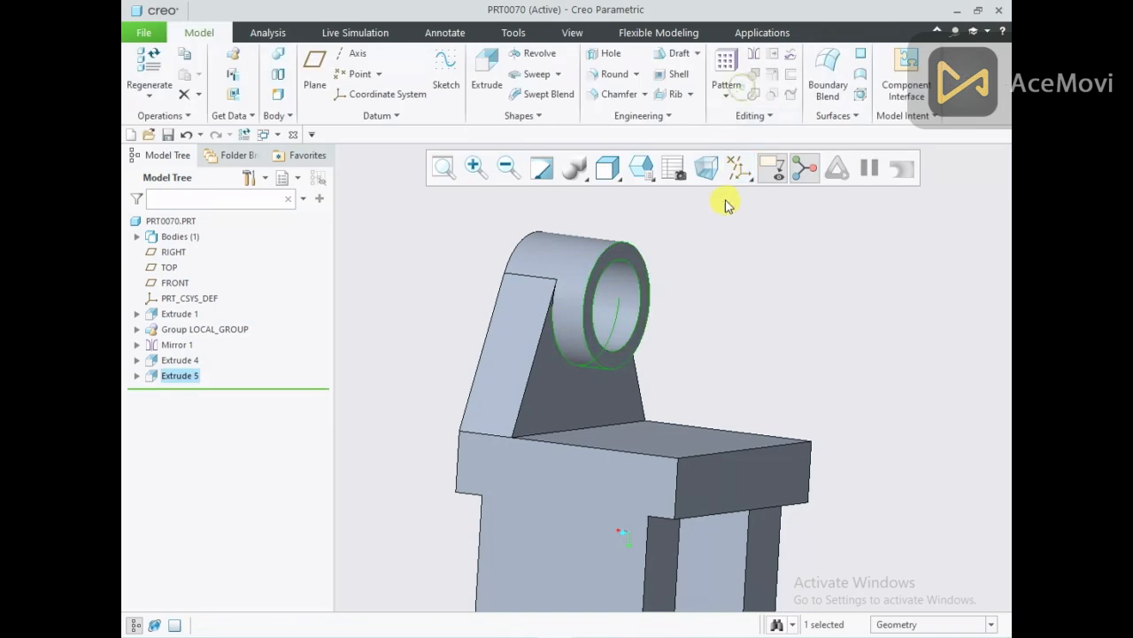
Step: Group the lug extrusion and the ring extrusion, Extrude 4 and Extrude 5, into one local group
{"action": "left_click", "coordinate": [177, 363]}
{"action": "left_click", "coordinate": [179, 375], "text": "ctrl"}
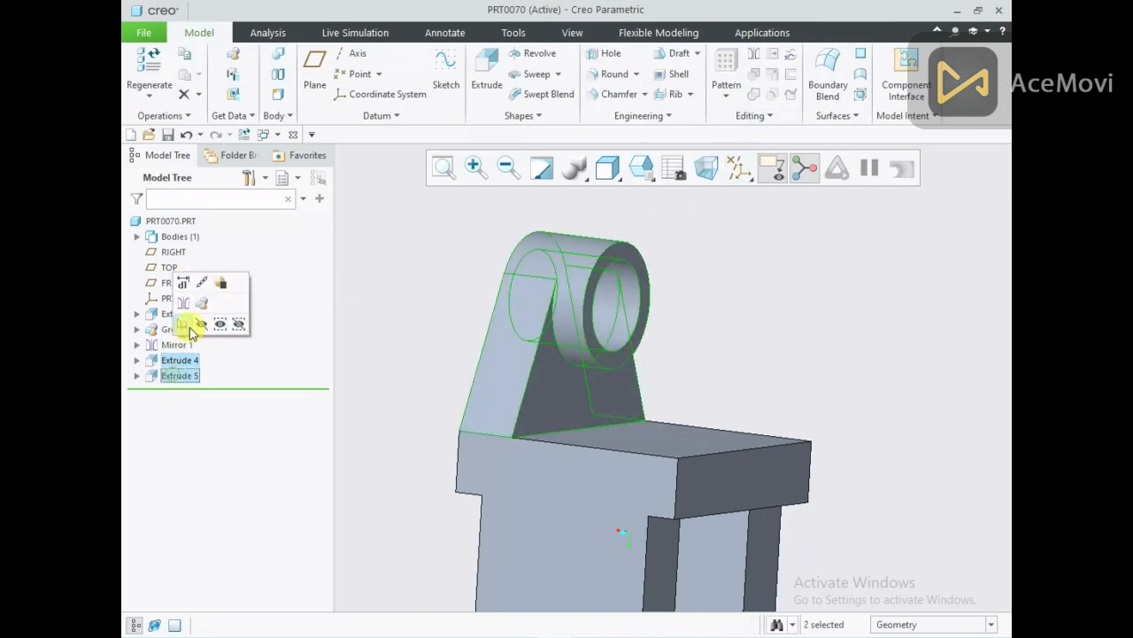
{"action": "left_click", "coordinate": [186, 310]}
Step: Show the datum planes and mirror the grouped lug and ring about the central datum plane to the block's opposite side
{"action": "scroll", "coordinate": [401, 270], "scroll_direction": "down", "scroll_amount": 3}
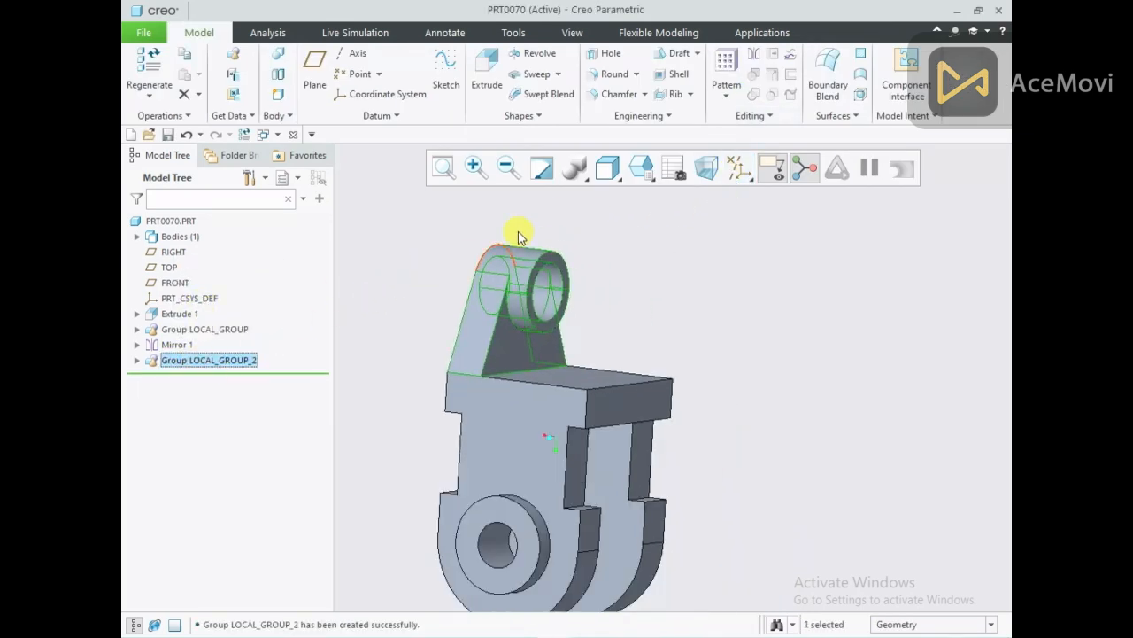
{"action": "left_click", "coordinate": [738, 169]}
{"action": "left_click", "coordinate": [745, 263]}
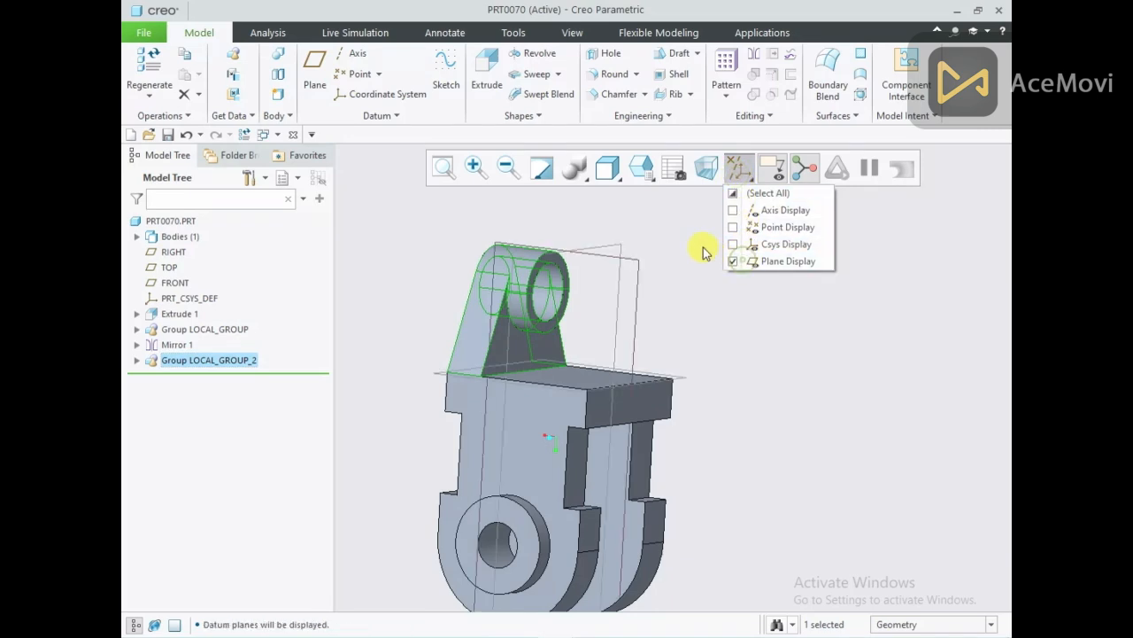
{"action": "right_click", "coordinate": [205, 362]}
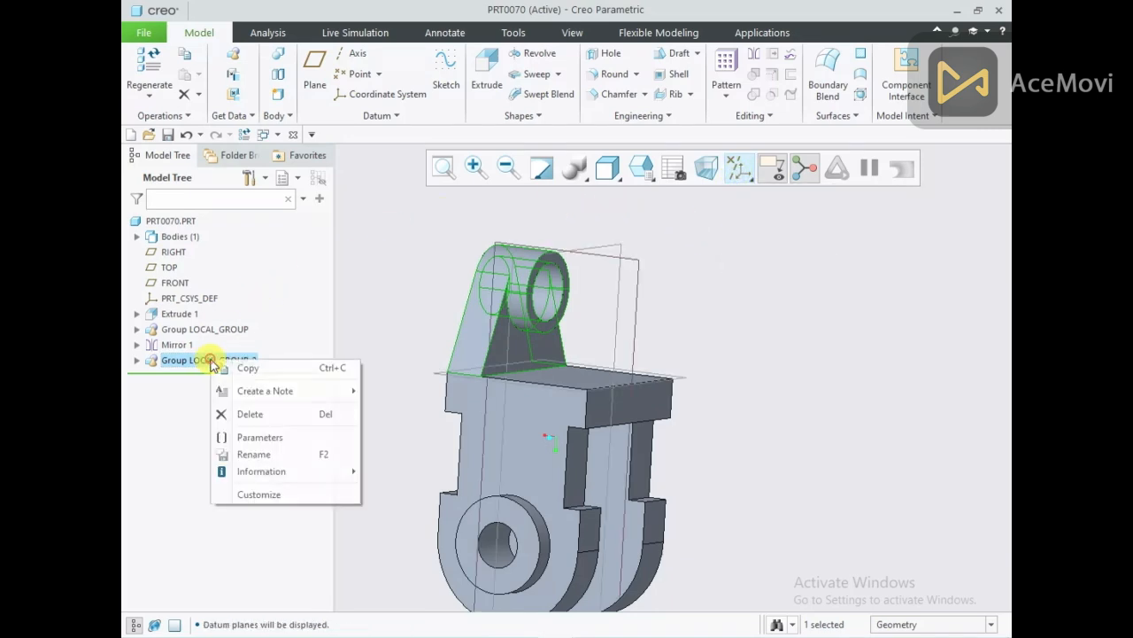
{"action": "left_click", "coordinate": [238, 311]}
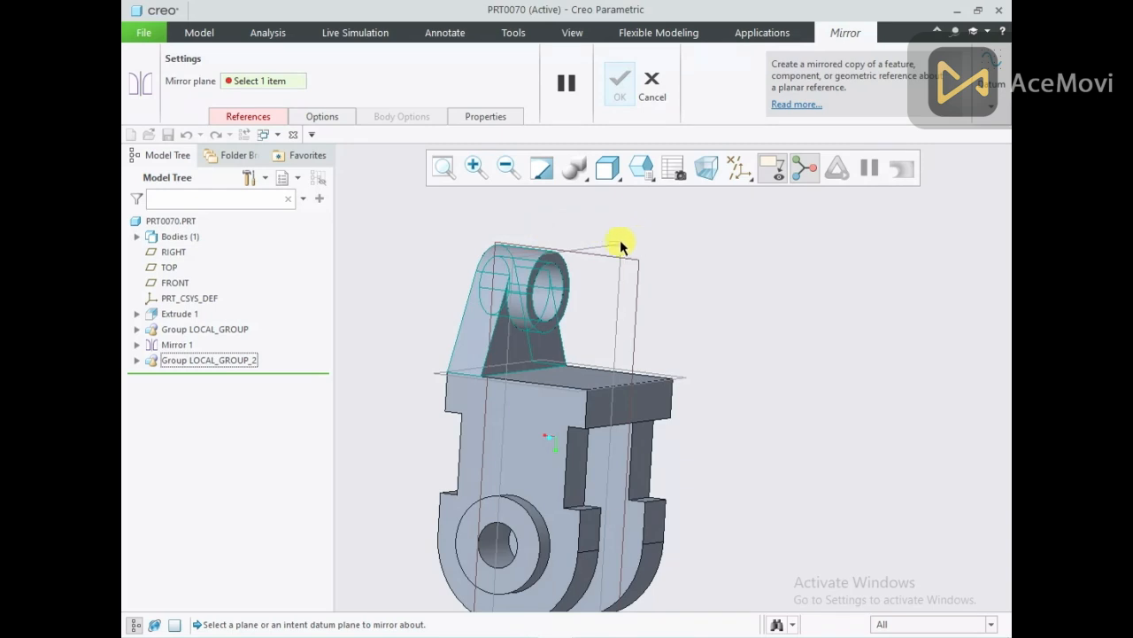
{"action": "left_click", "coordinate": [607, 243]}
{"action": "left_click", "coordinate": [620, 84]}
{"action": "middle_click_drag", "start_coordinate": [719, 259], "coordinate": [570, 380]}
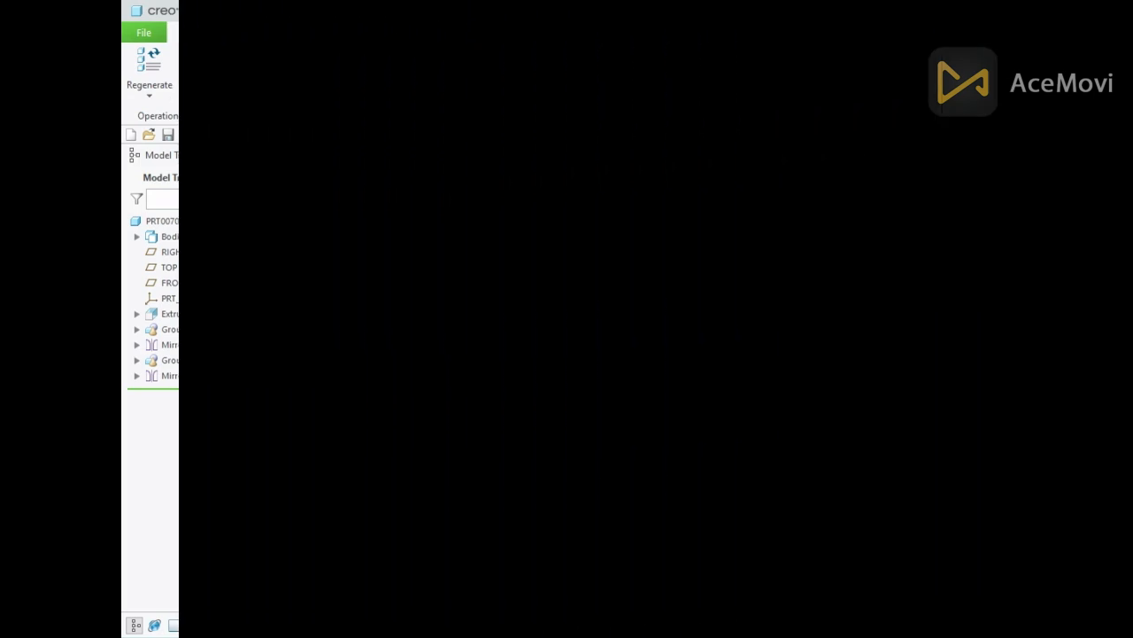